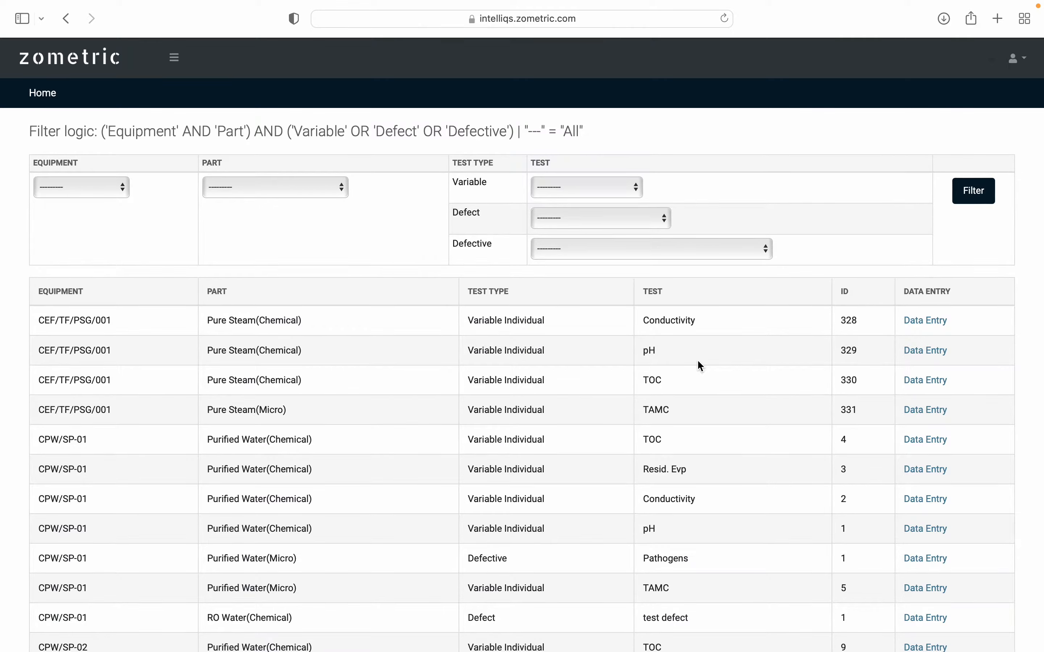
- Filter the test list by the variable pH and look through the matching entries
scroll(697, 363, down, 4)
scroll(697, 363, up, 4)
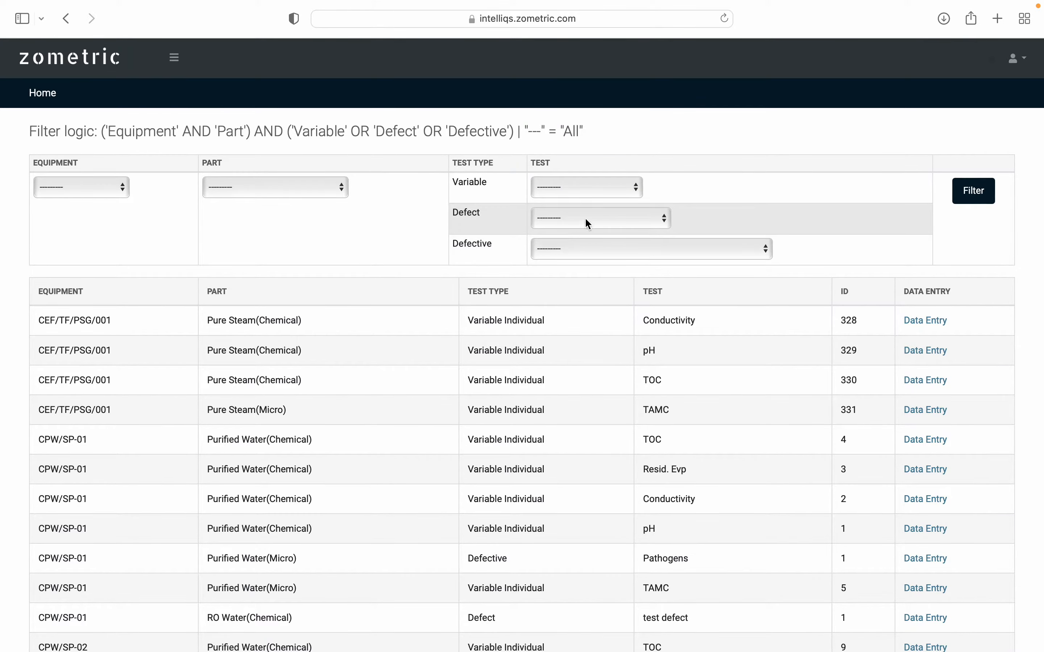
click(609, 192)
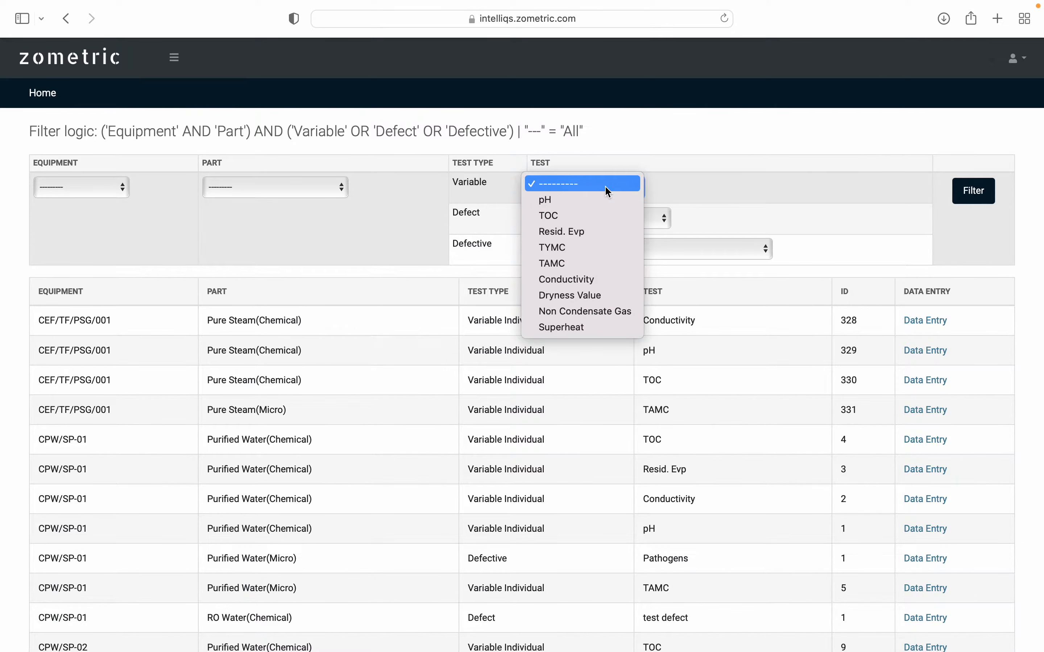
click(587, 202)
click(975, 199)
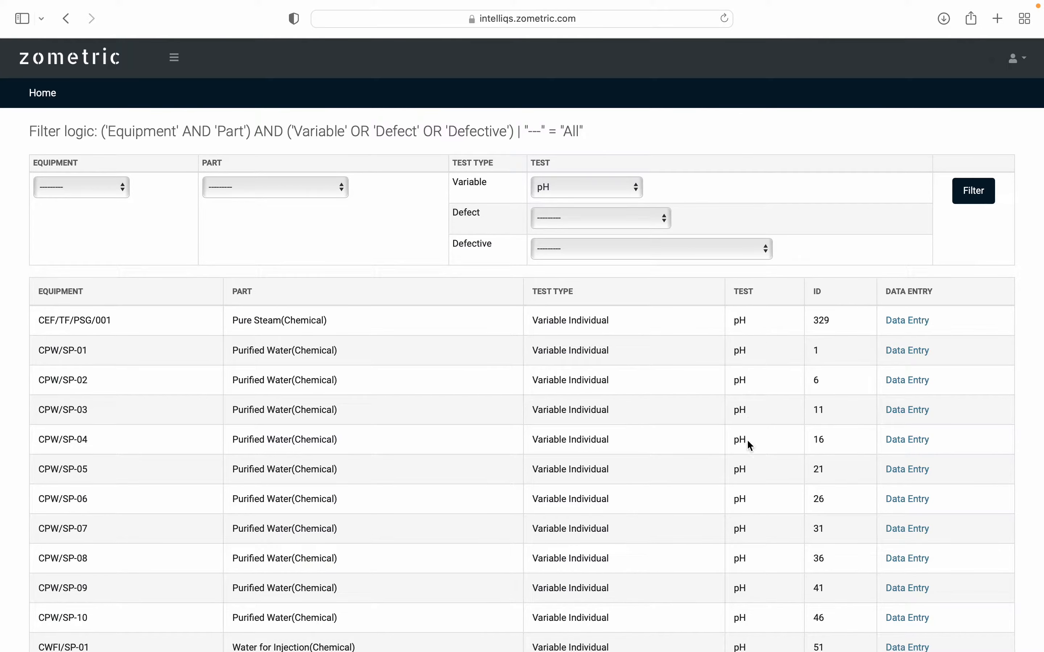
scroll(752, 634, down, 20)
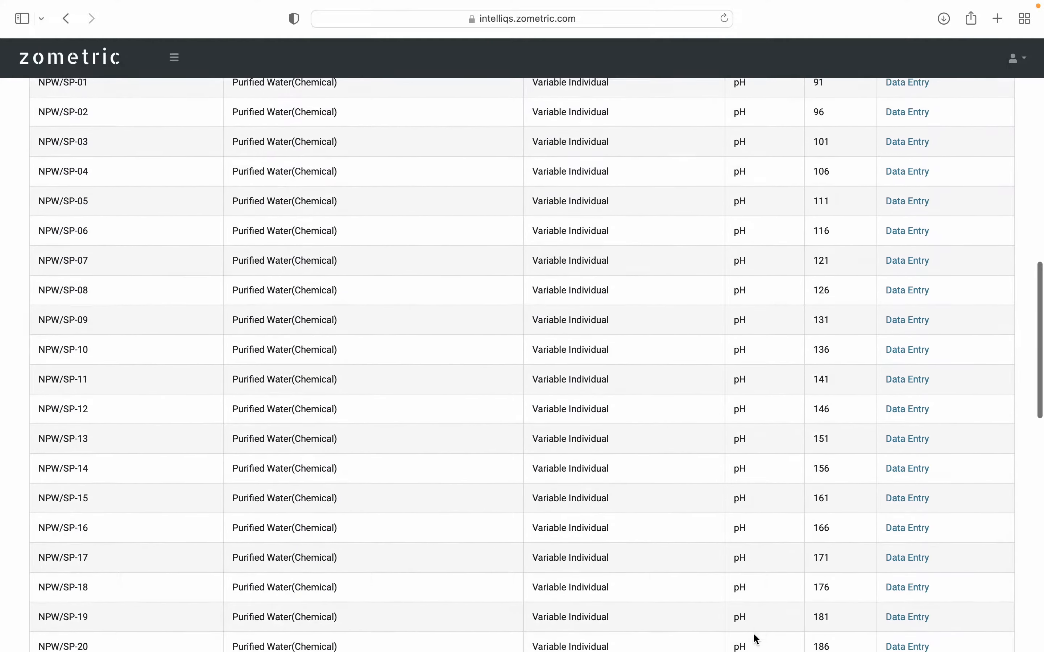
scroll(753, 636, up, 20)
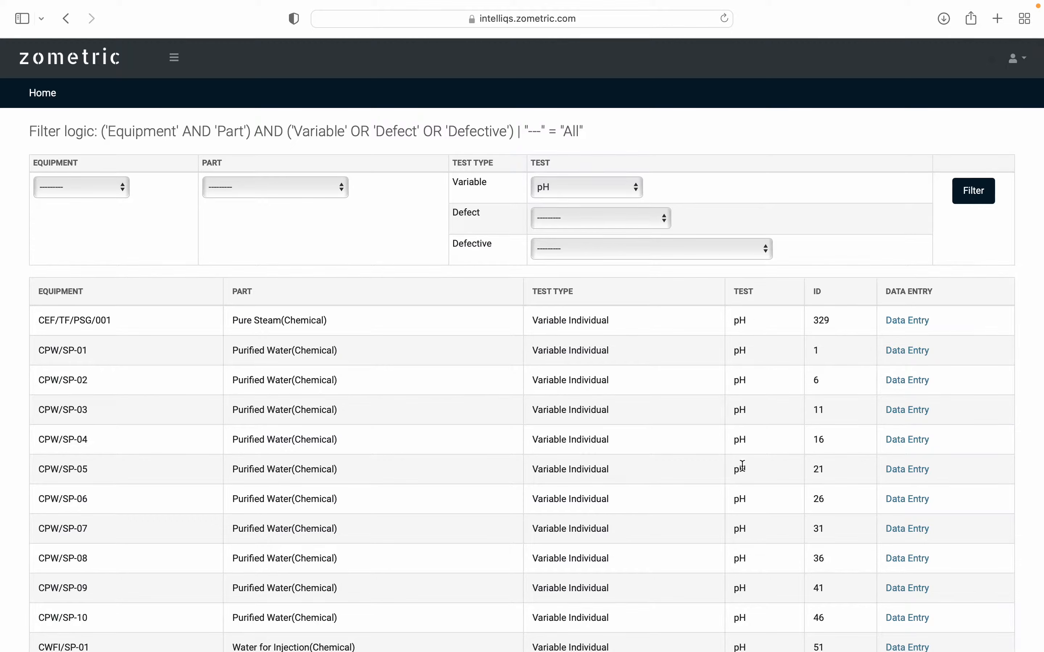
- Clear the variable filter and filter the test list by the part RO Water(Chemical)
click(576, 194)
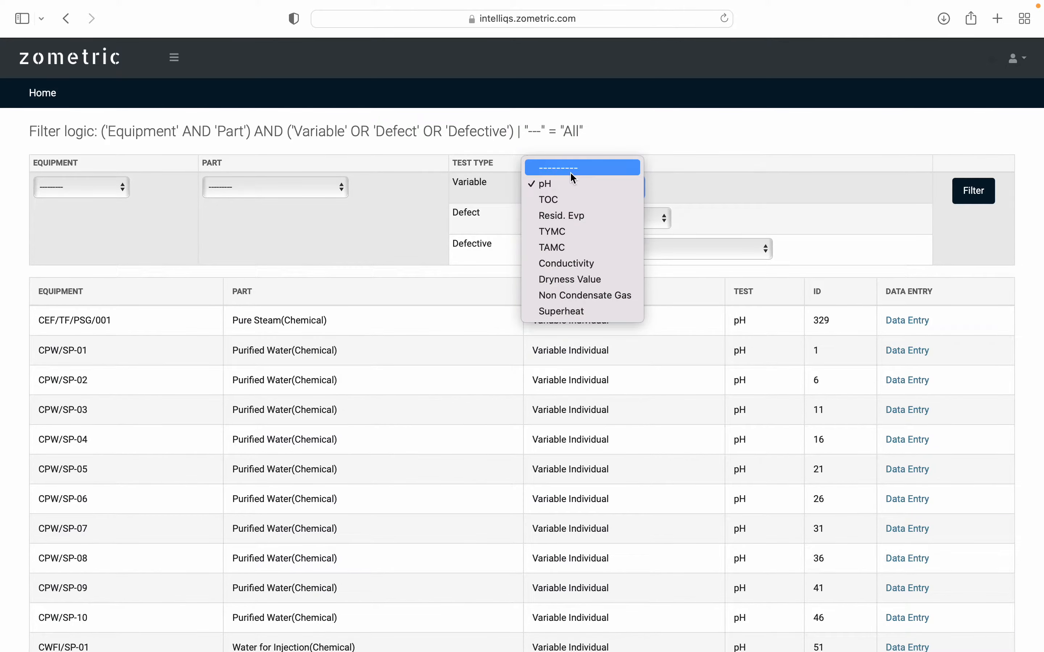
click(571, 174)
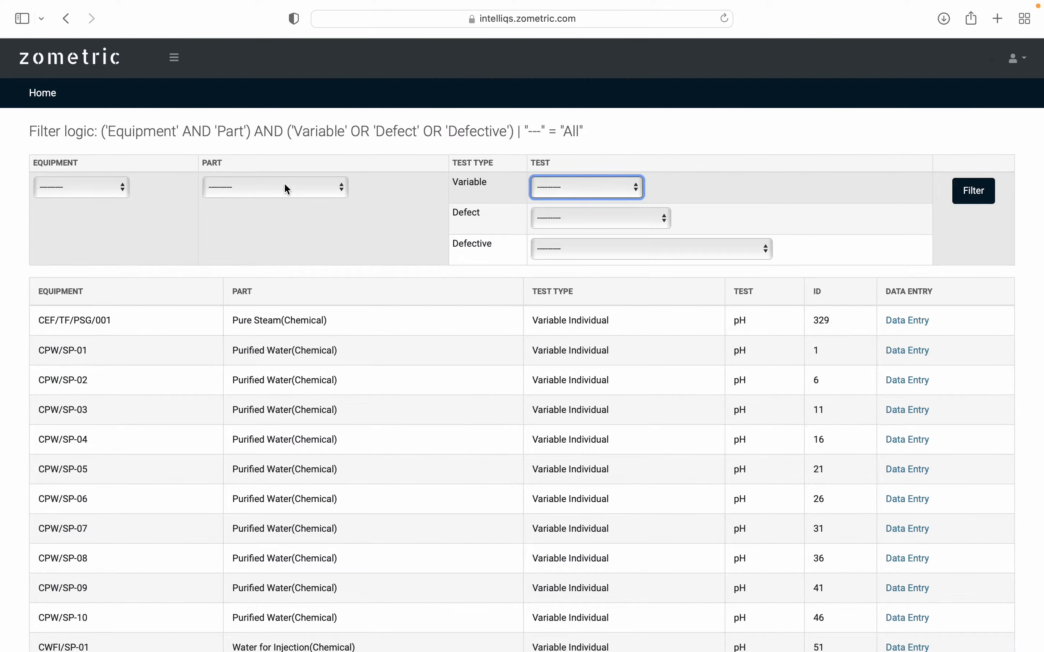
click(289, 190)
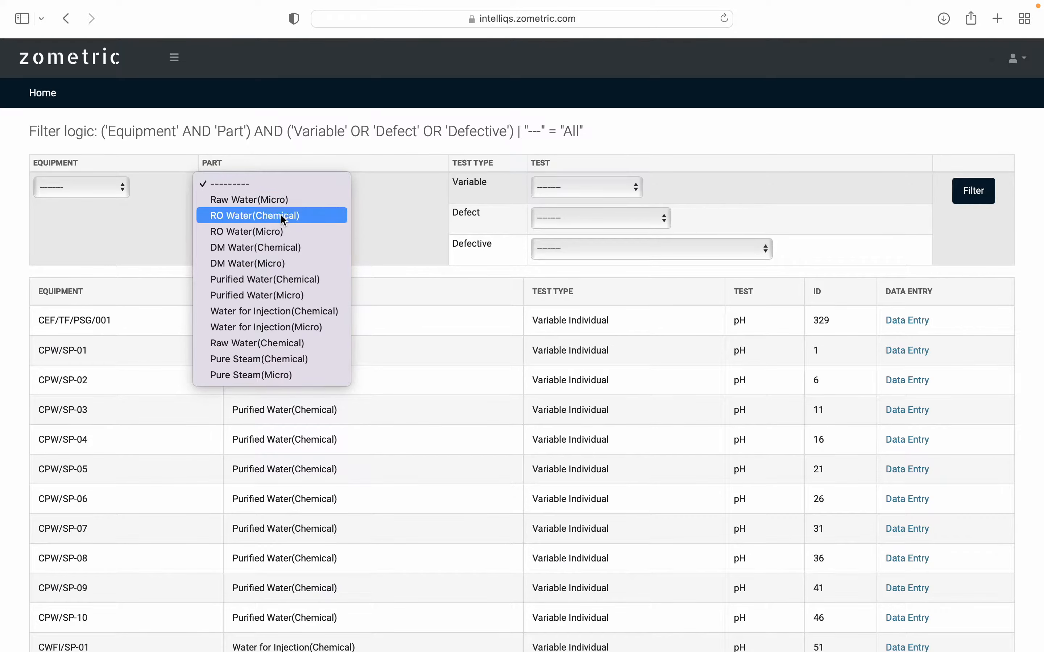
click(281, 215)
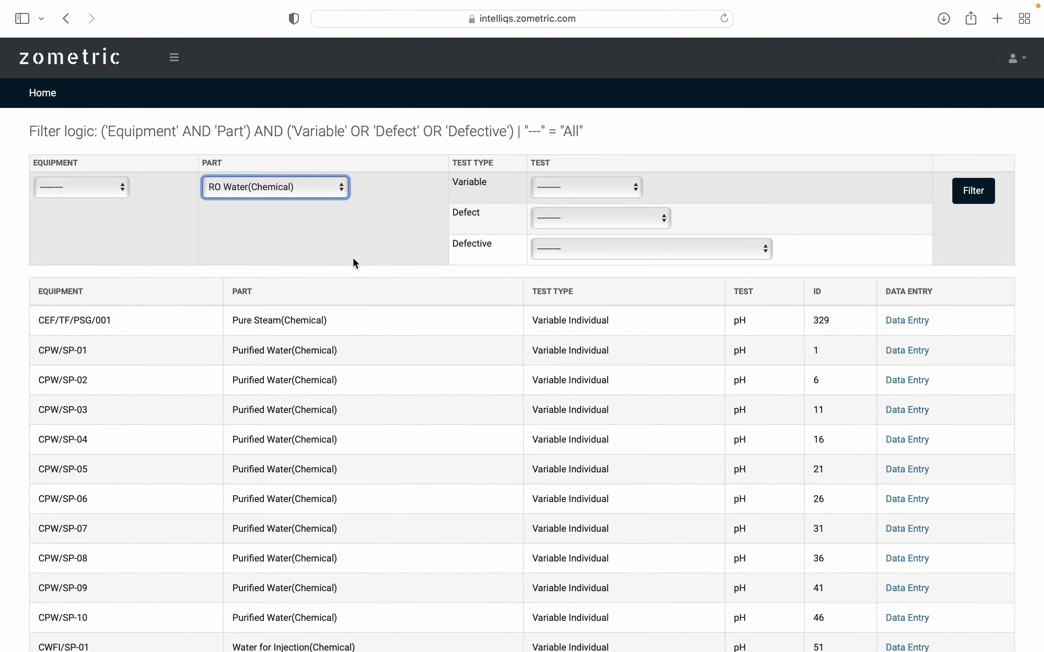
click(996, 190)
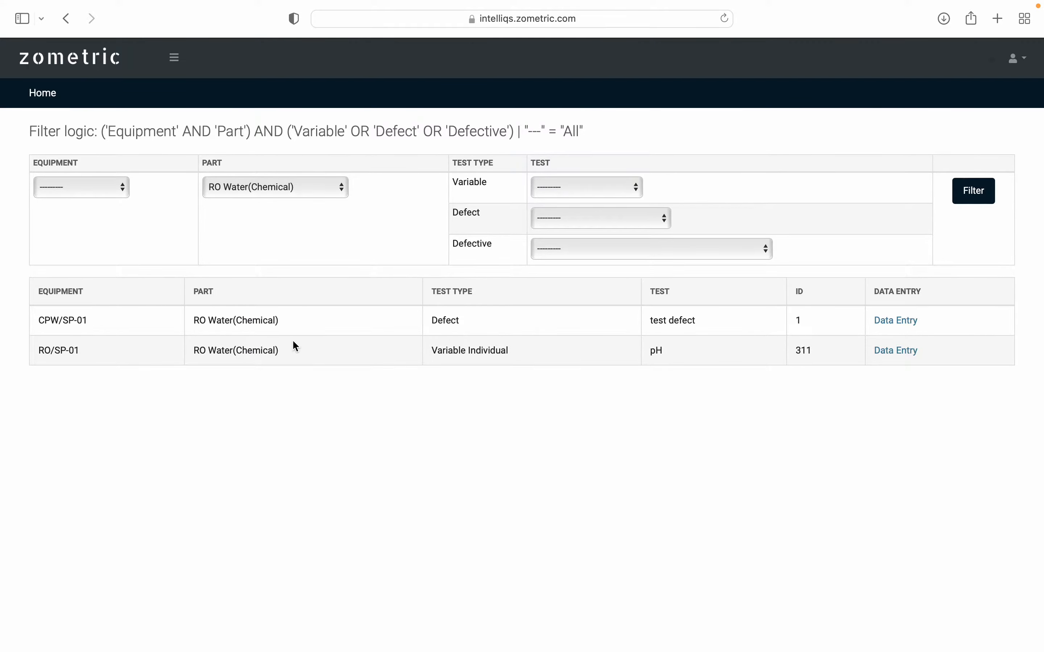
- Filter the test list by the part Water for Injection(Chemical) and the equipment CWFI/SP-01
click(308, 192)
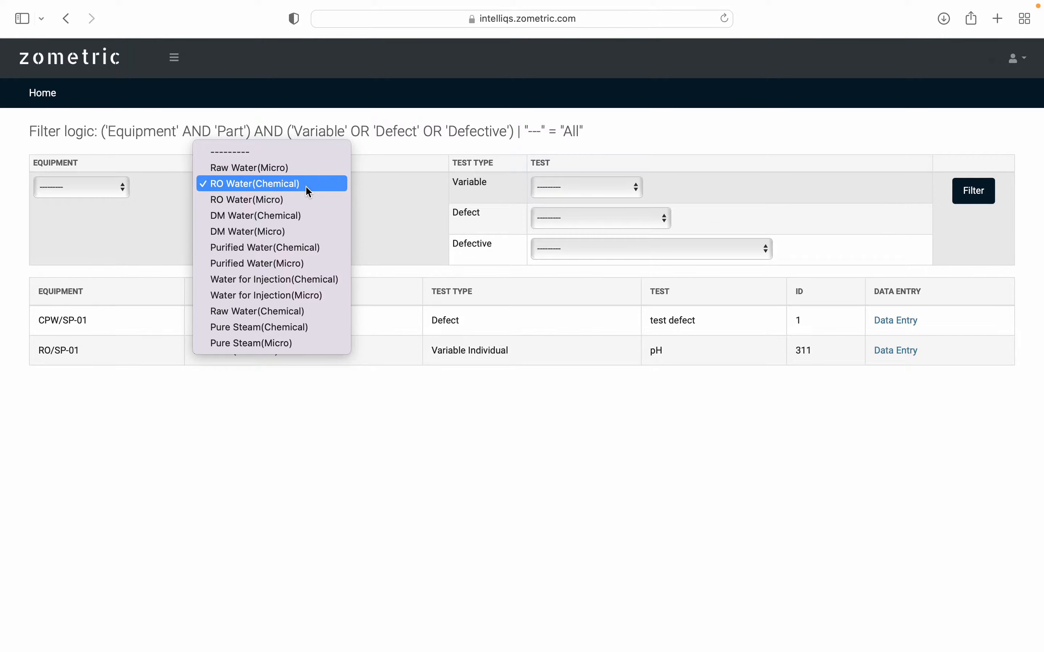
click(286, 281)
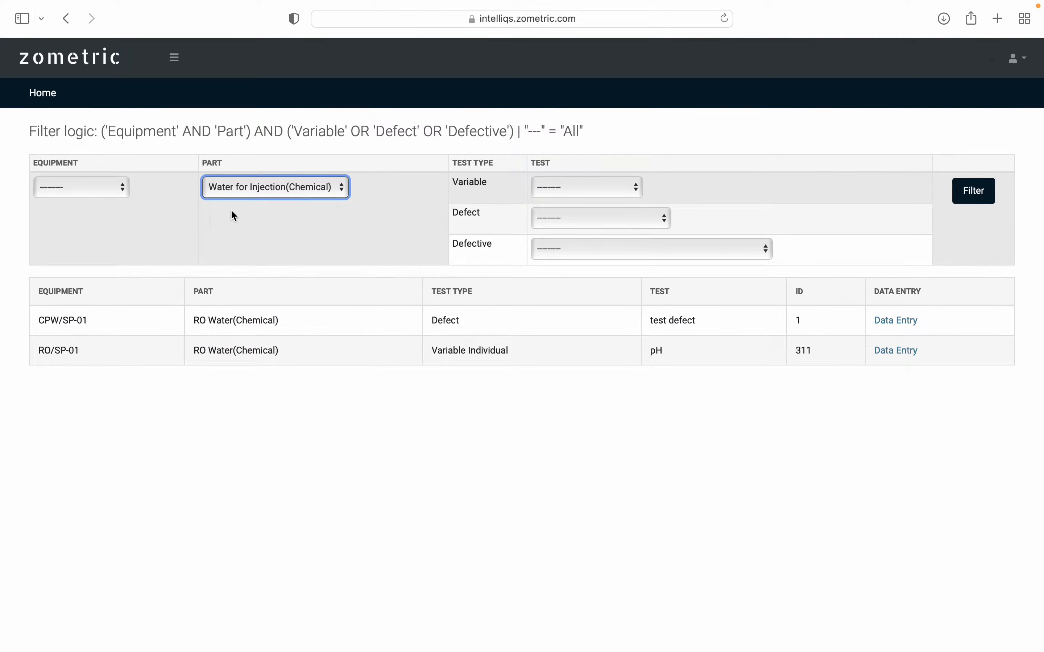
click(92, 189)
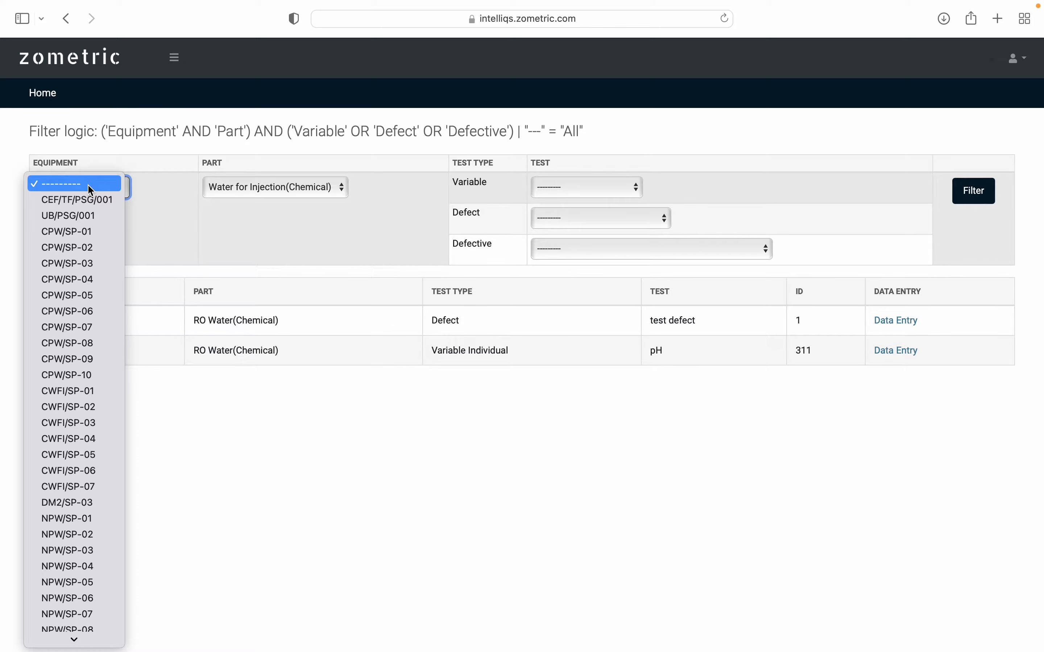
key(Down)
key(Down)
key(Down)
key(Down)
key(Down)
key(Down)
key(Down)
key(Down)
key(Down)
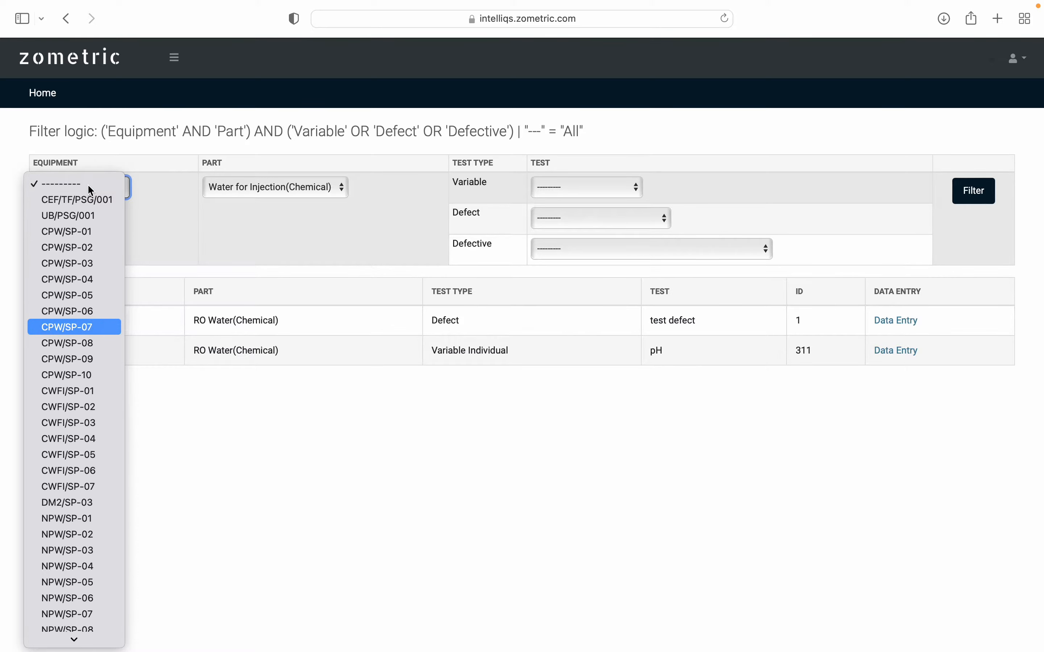
key(Down)
key(Down)
key(Down)
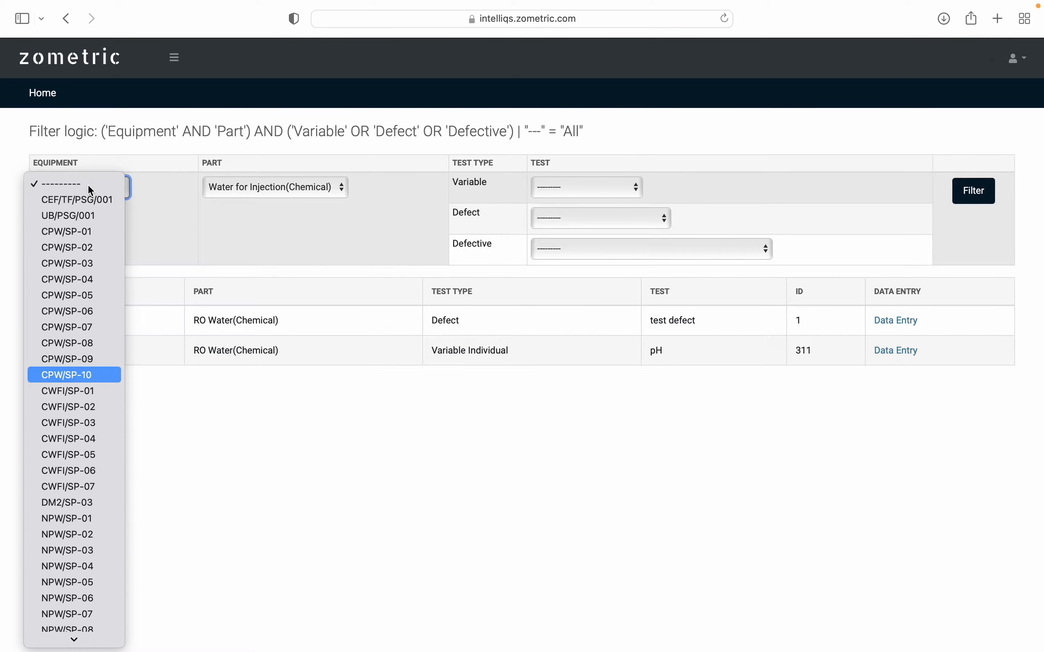
key(Down)
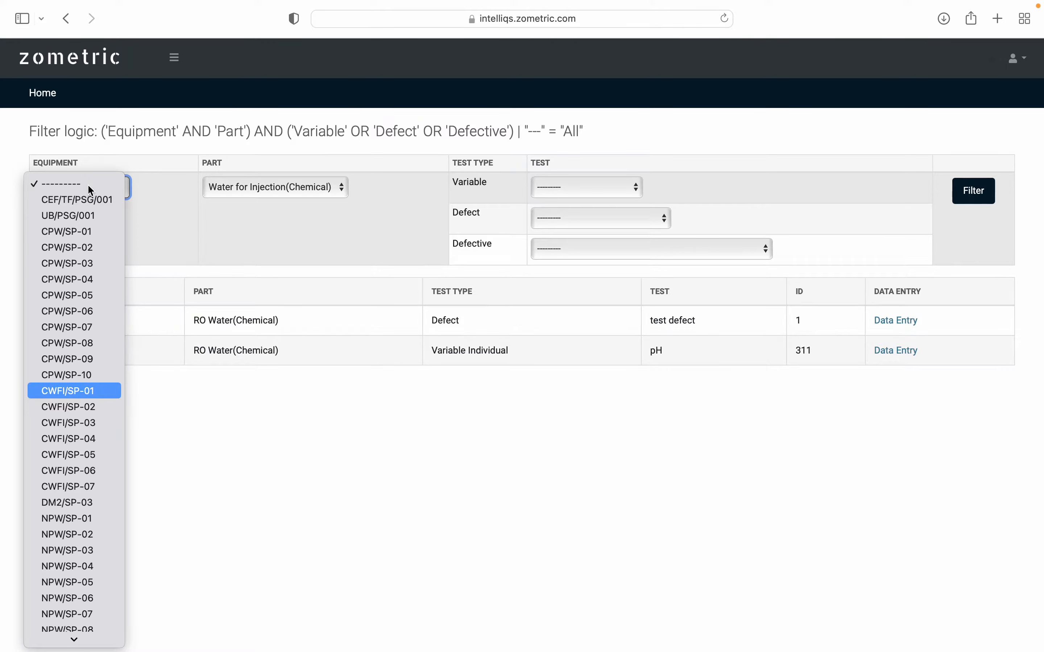
key(Return)
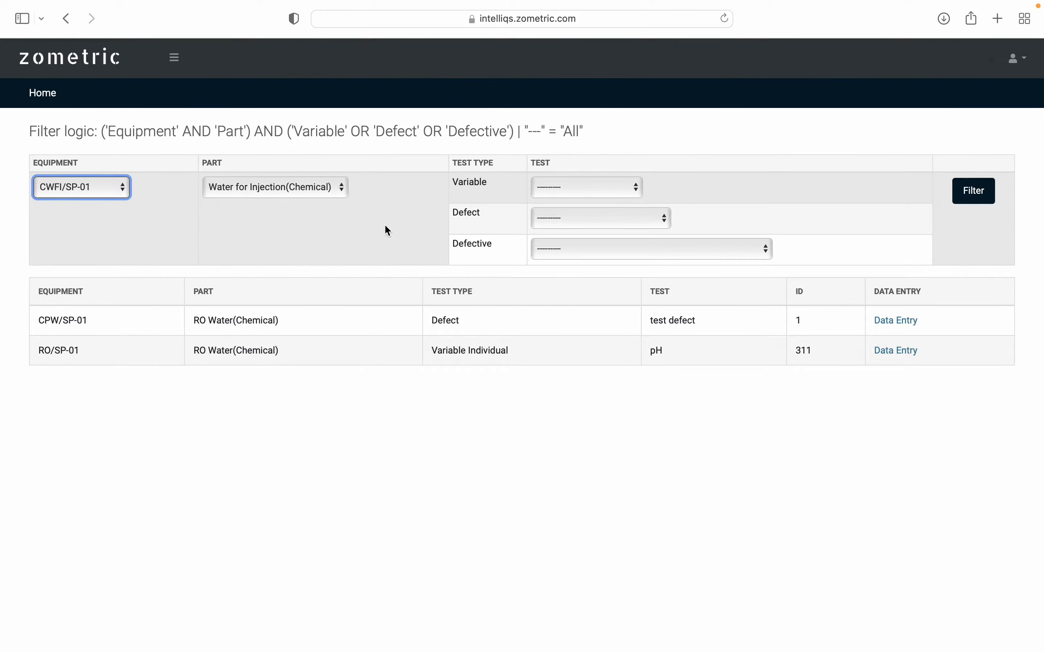
click(984, 201)
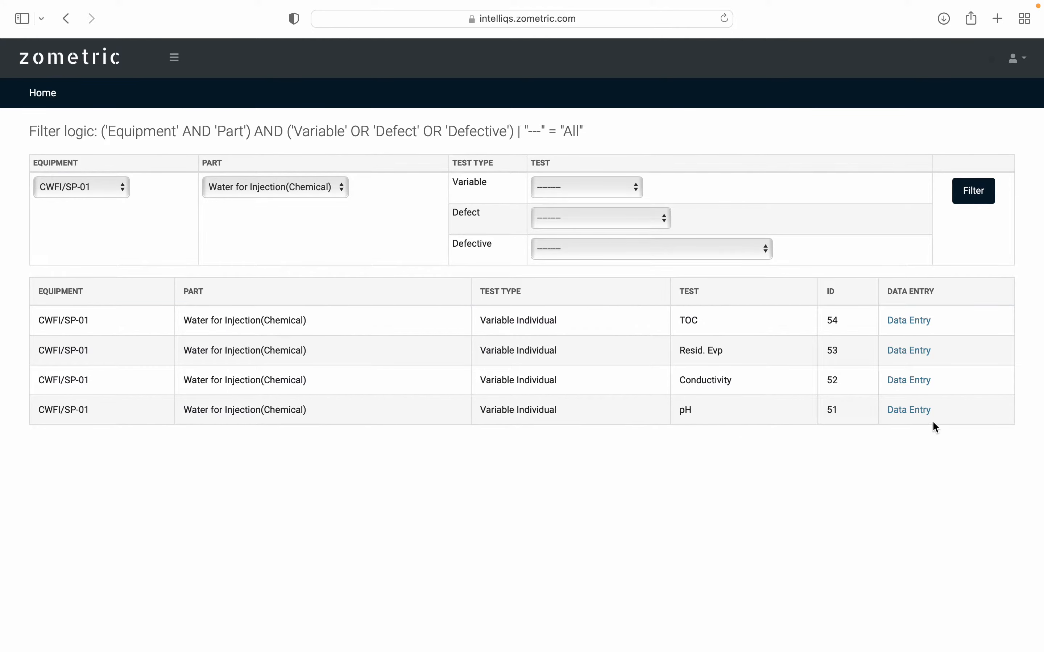
- Open data entry for the pH test of CWFI/SP-01 and go through its Sample Time, Measurement and Remarks fields
click(913, 415)
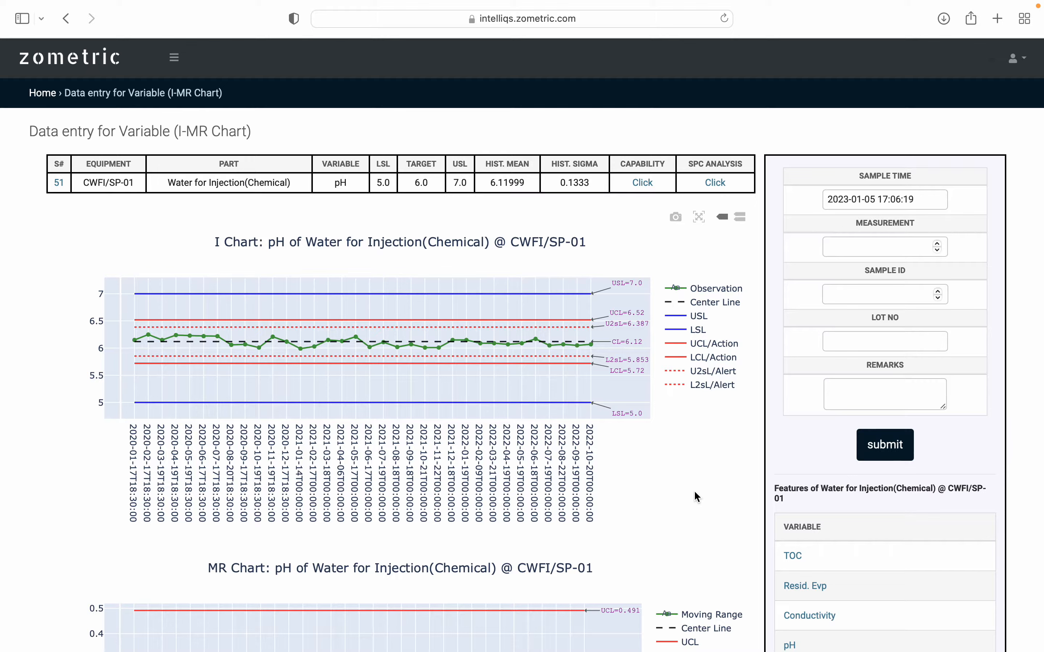
click(874, 247)
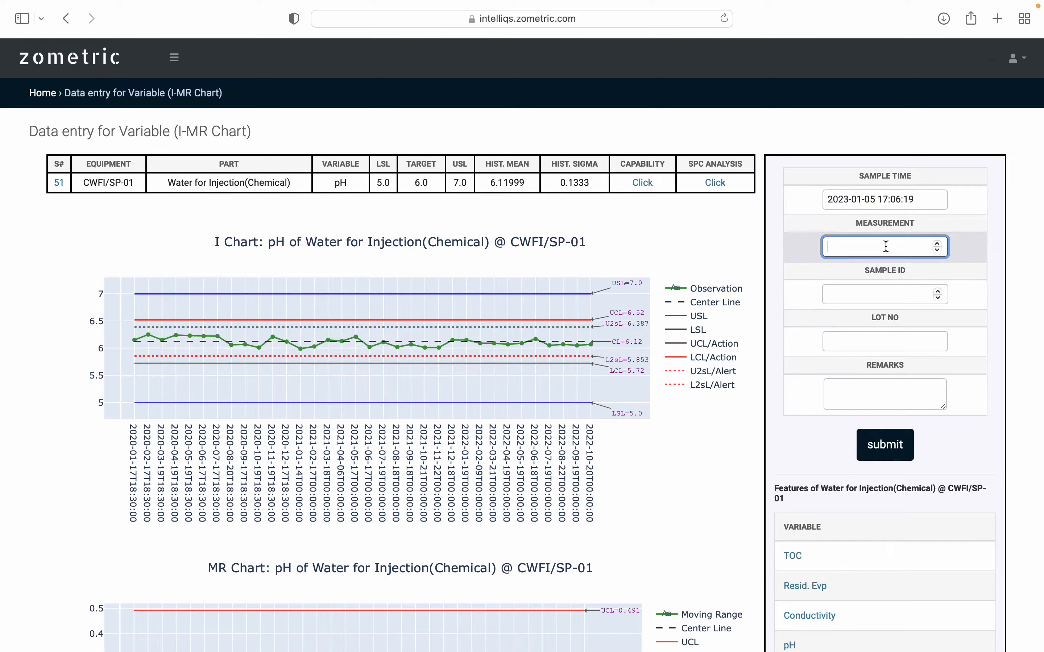
click(881, 198)
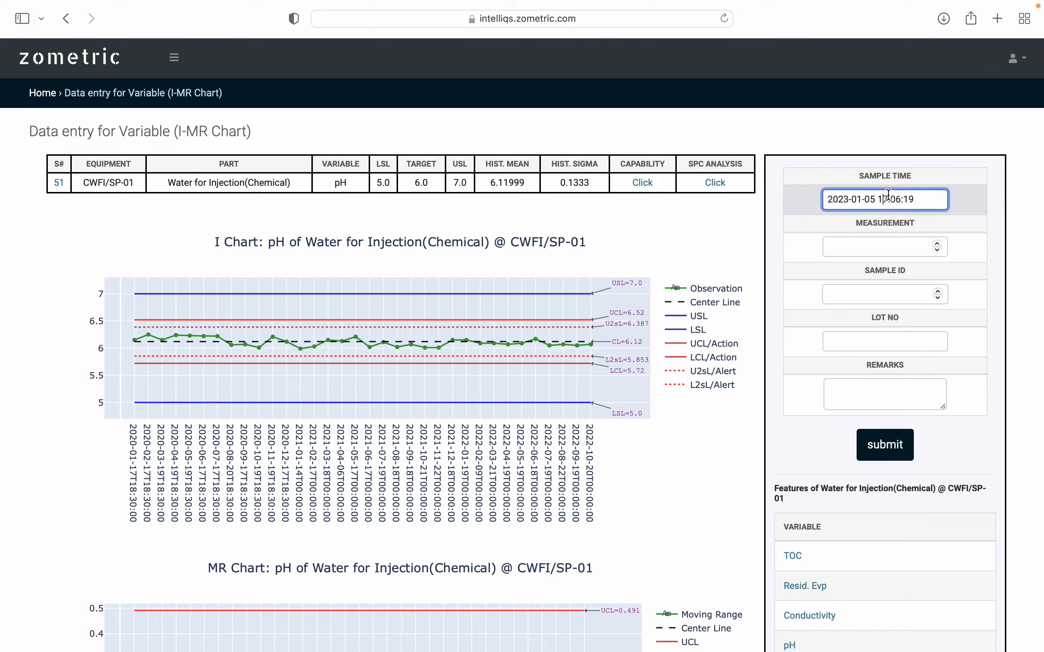
click(879, 242)
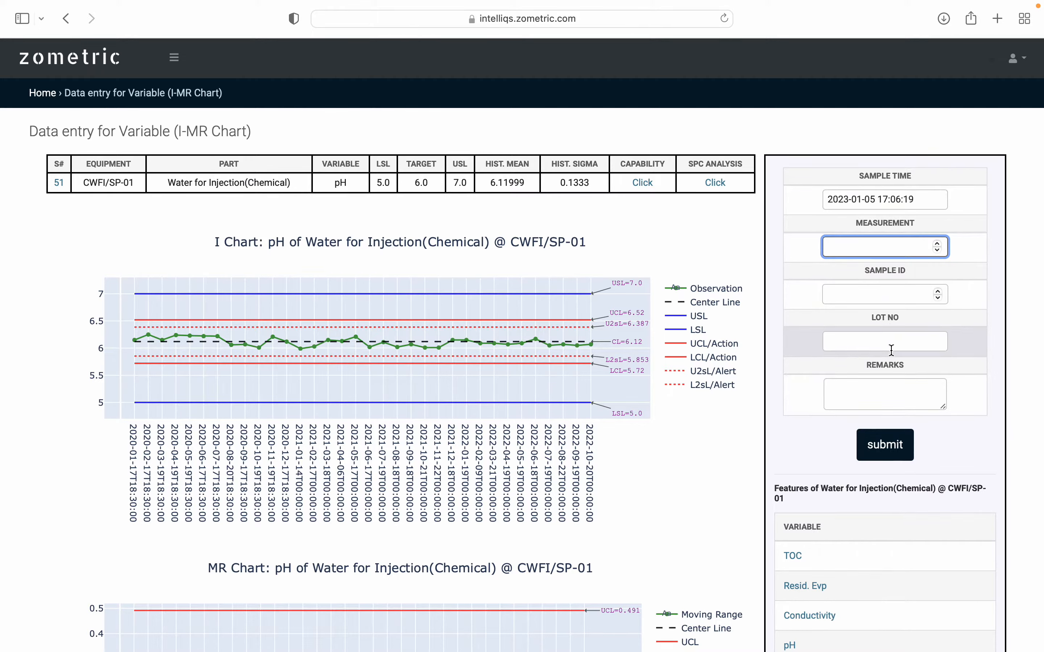
click(897, 397)
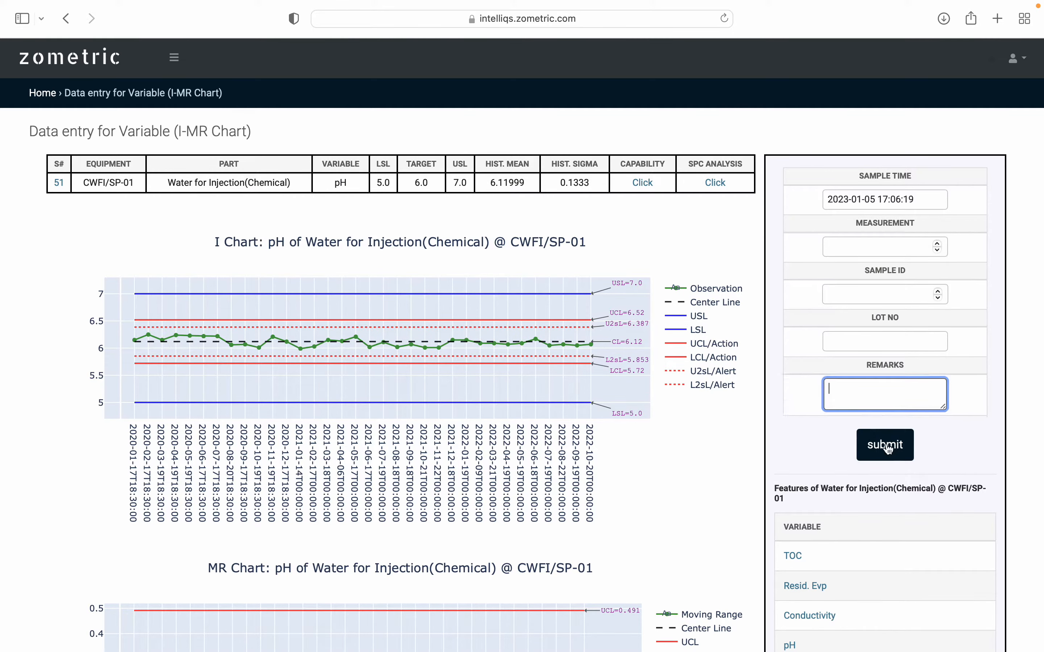
- View the TOC charts through the features of Water for Injection(Chemical) at CWFI/SP-01 and return to the pH data entry page
scroll(978, 473, down, 3)
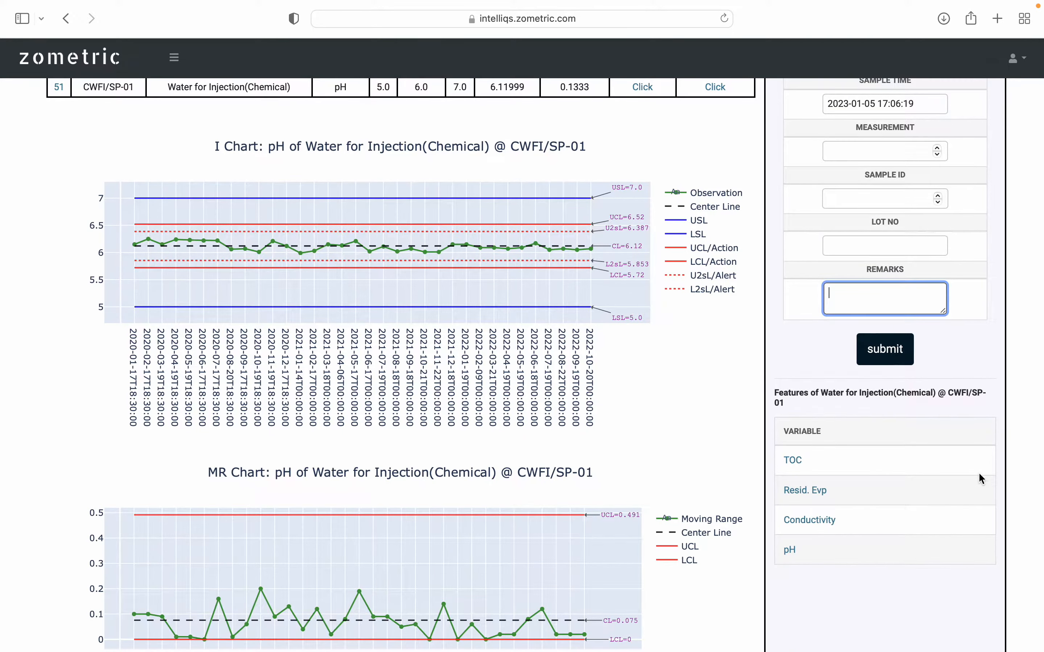
scroll(979, 472, up, 2)
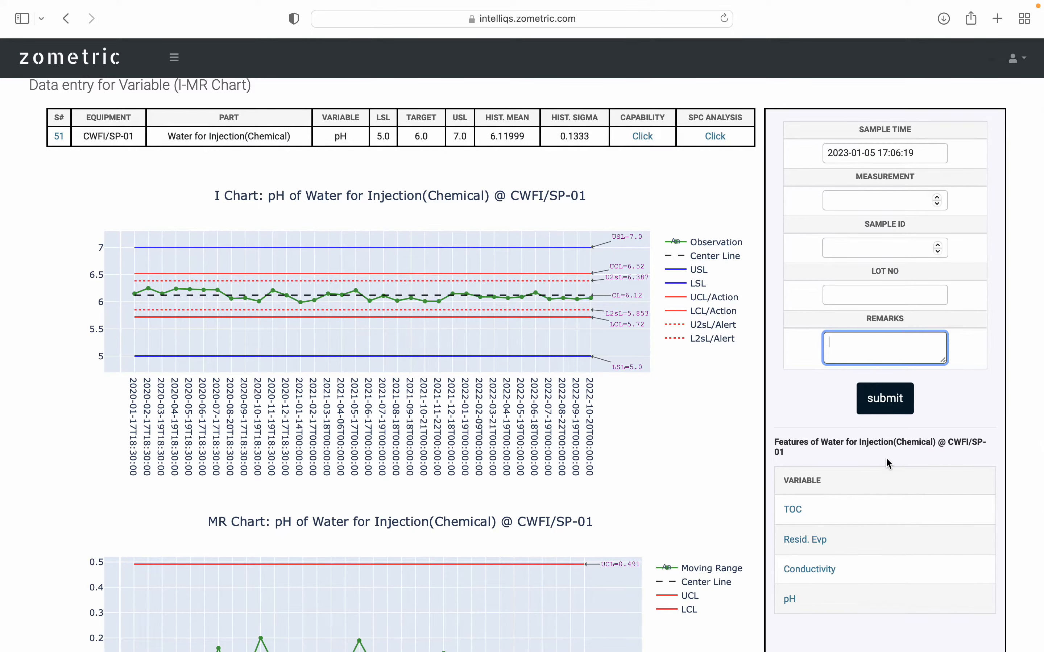
click(795, 511)
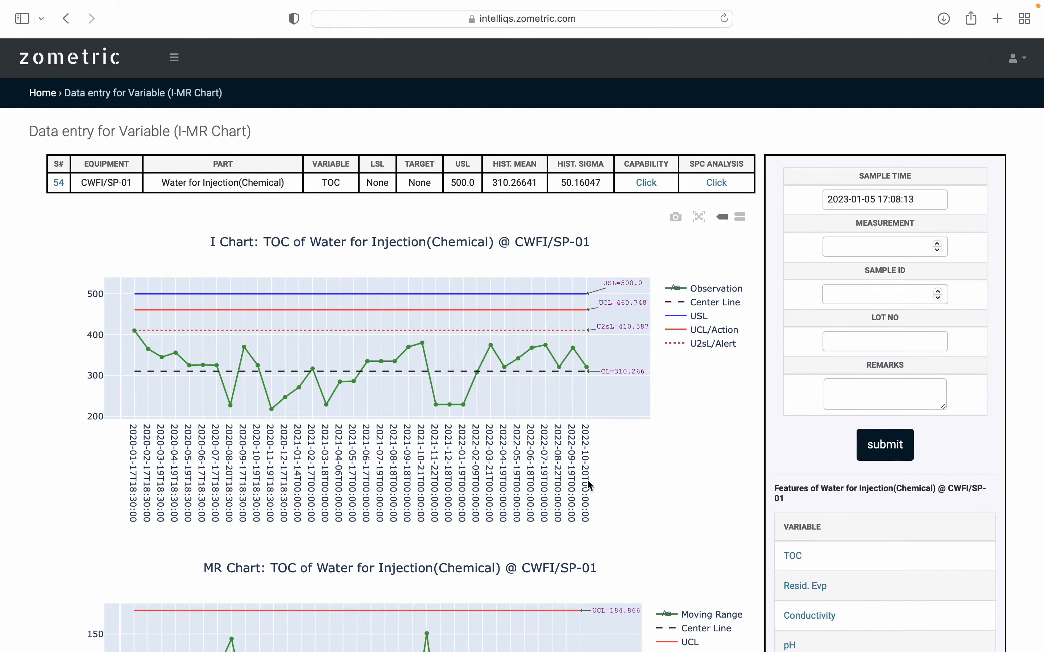
scroll(587, 480, down, 2)
scroll(587, 480, up, 2)
click(71, 20)
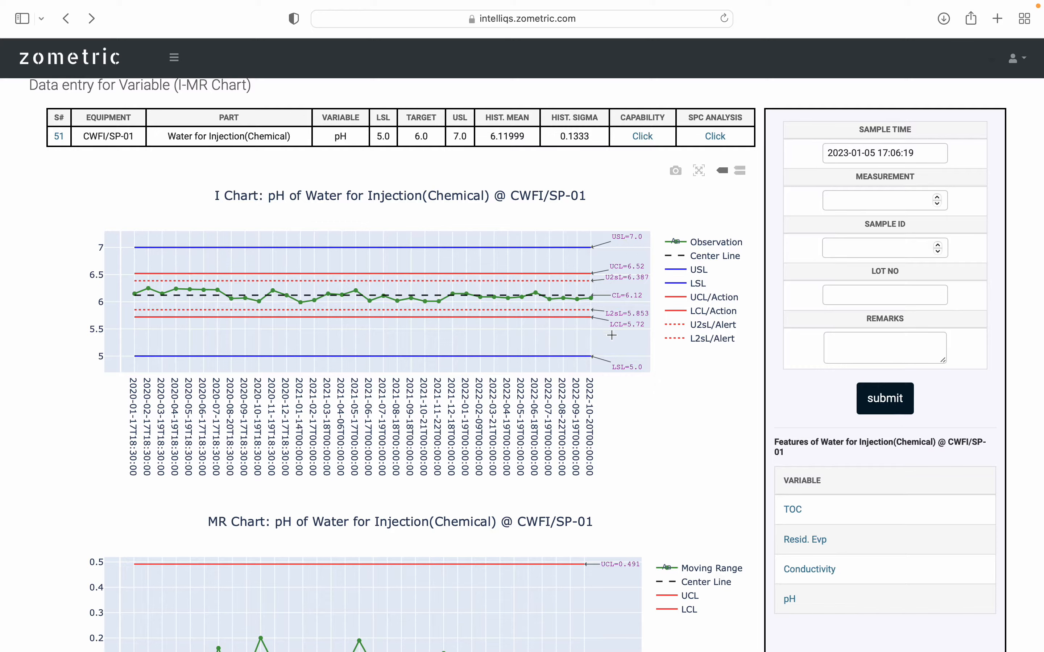
- Examine the I Chart and MR Chart for pH, including their control limits and the specification values above them
mouse_move(599, 312)
scroll(689, 420, down, 5)
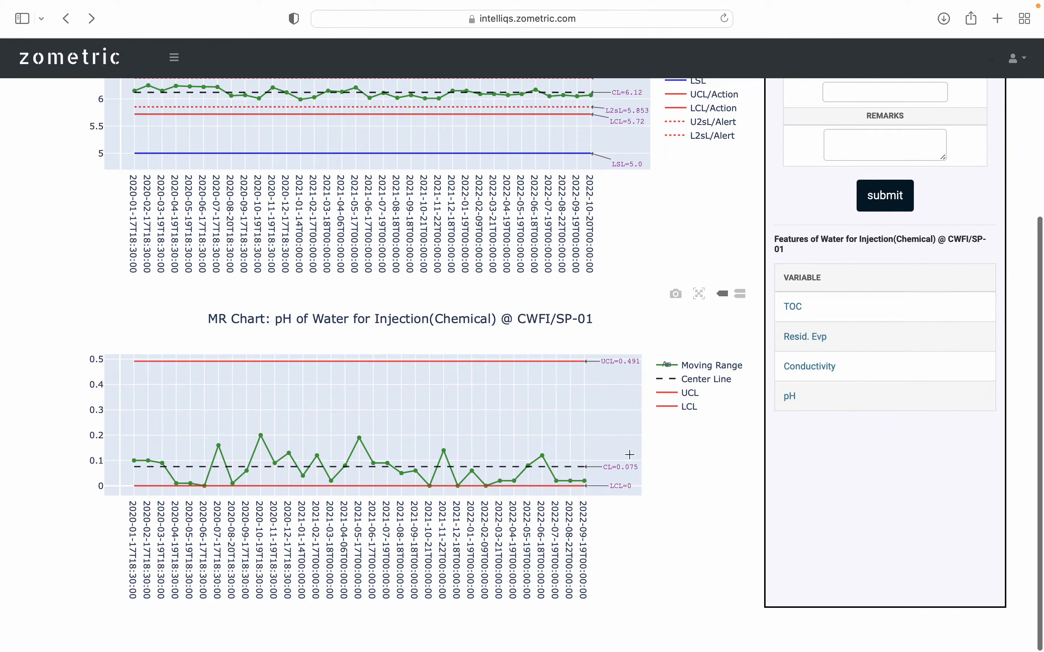
scroll(663, 465, up, 5)
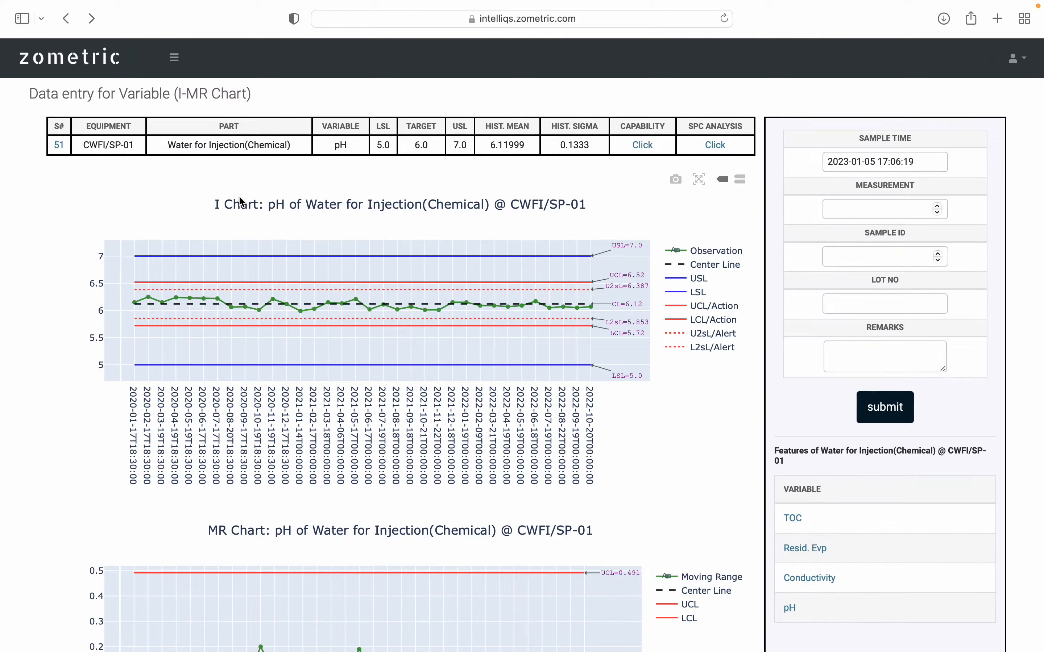
scroll(240, 201, down, 4)
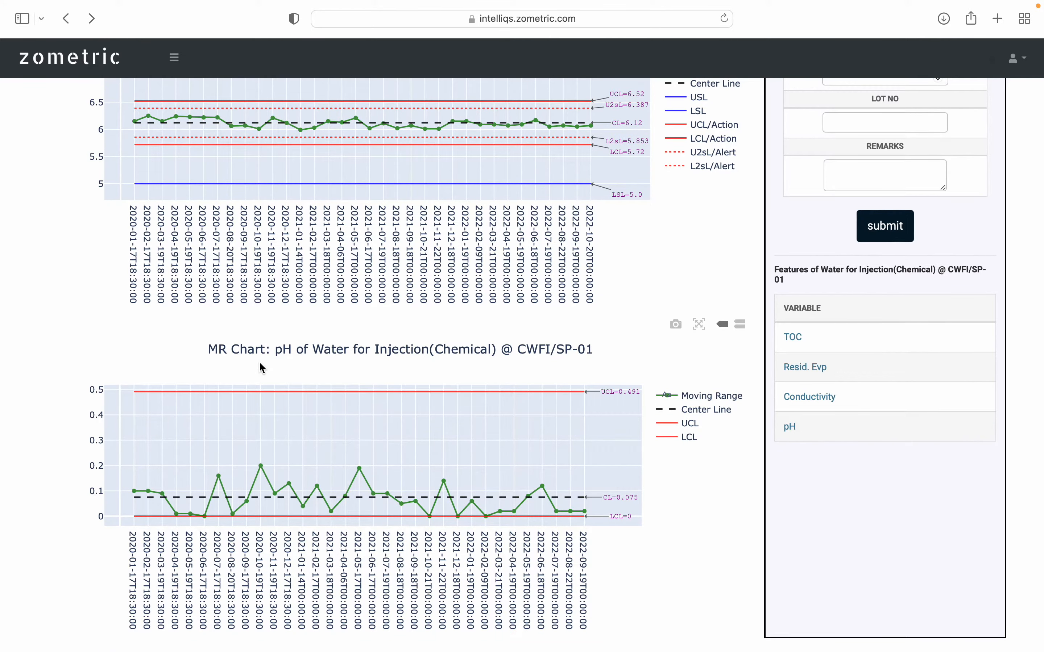
scroll(261, 367, up, 4)
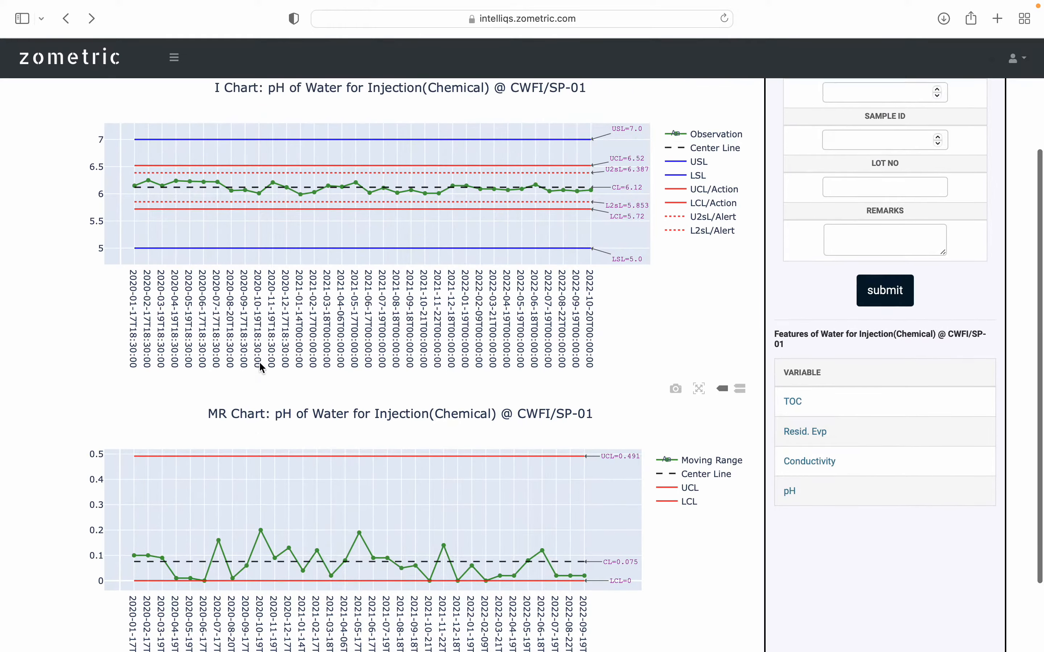
scroll(260, 364, down, 5)
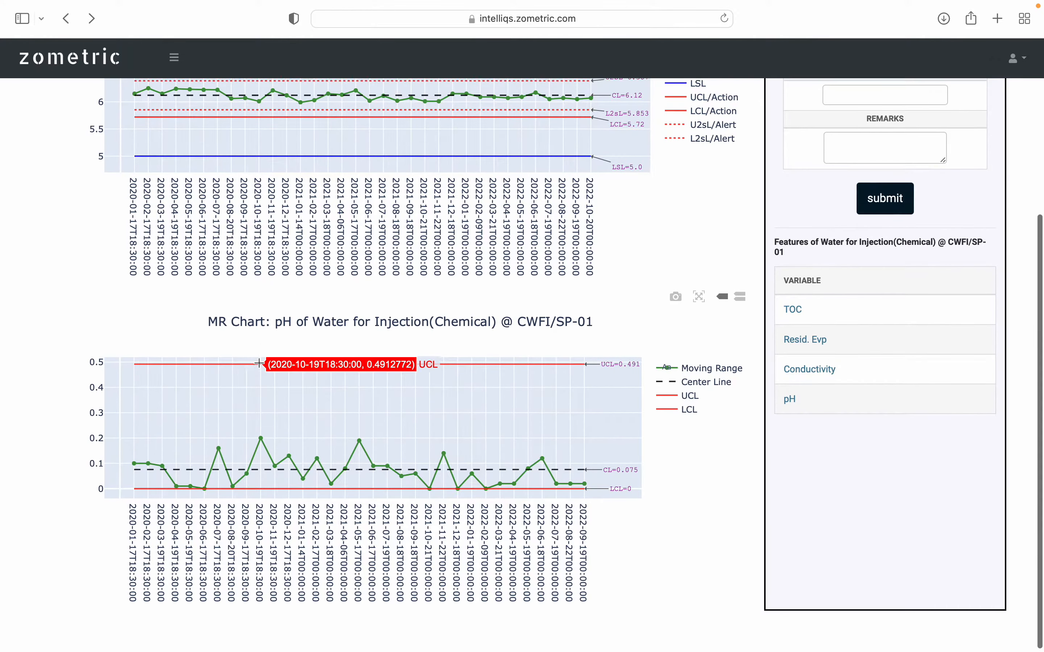
scroll(259, 366, up, 3)
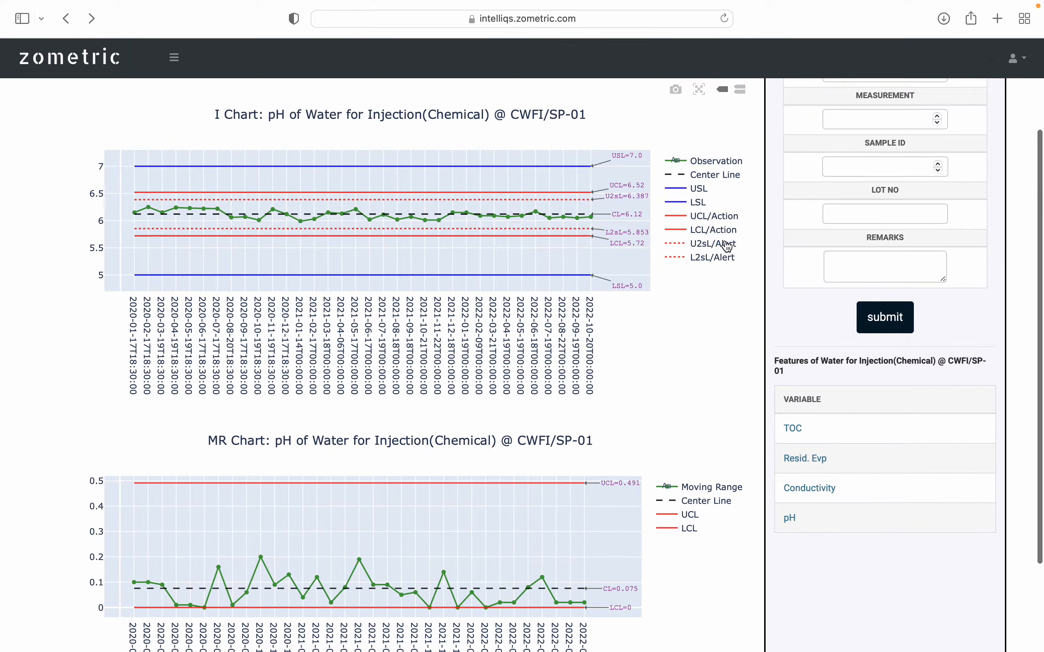
scroll(471, 254, up, 3)
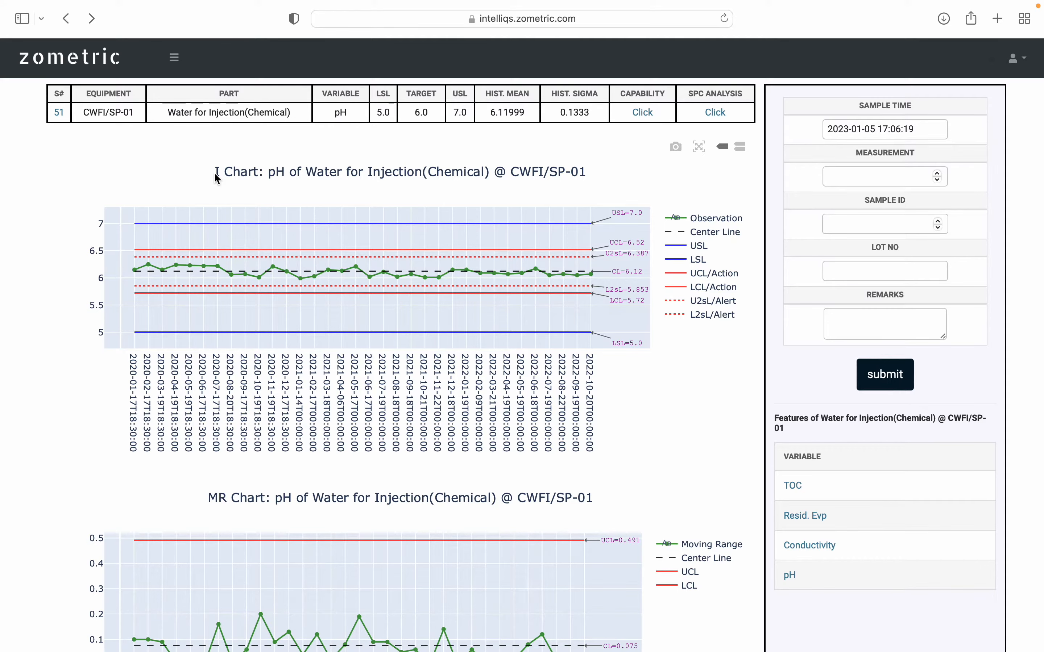
scroll(218, 177, up, 2)
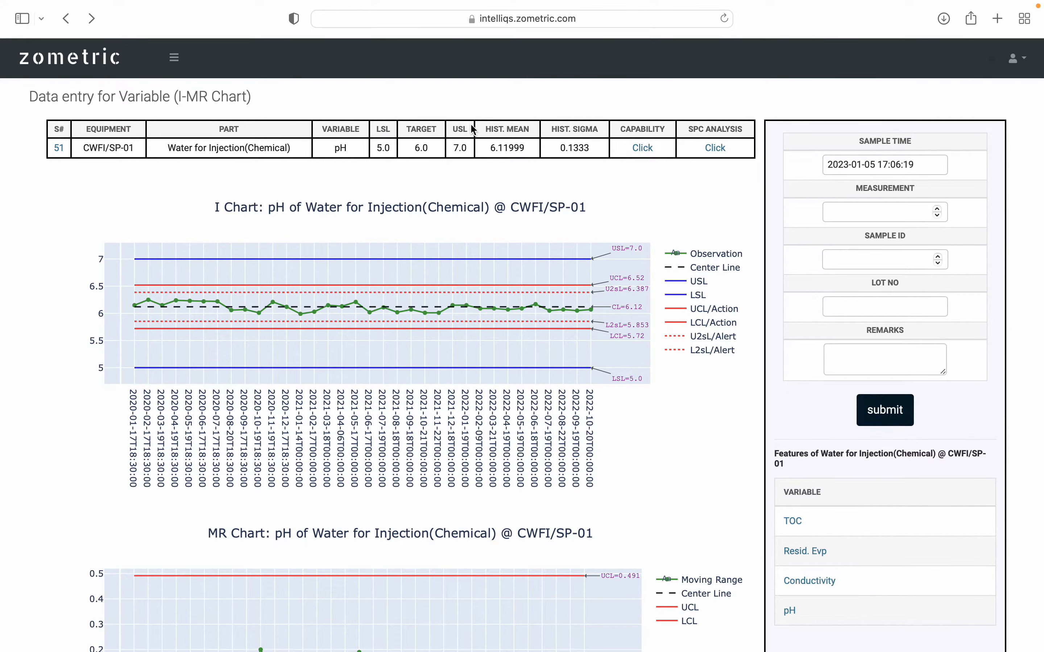
- Open the TOC data entry page for Water for Injection(Chemical) at CWFI/SP-01 and look over its I Chart and MR Chart
mouse_move(129, 310)
scroll(628, 436, down, 3)
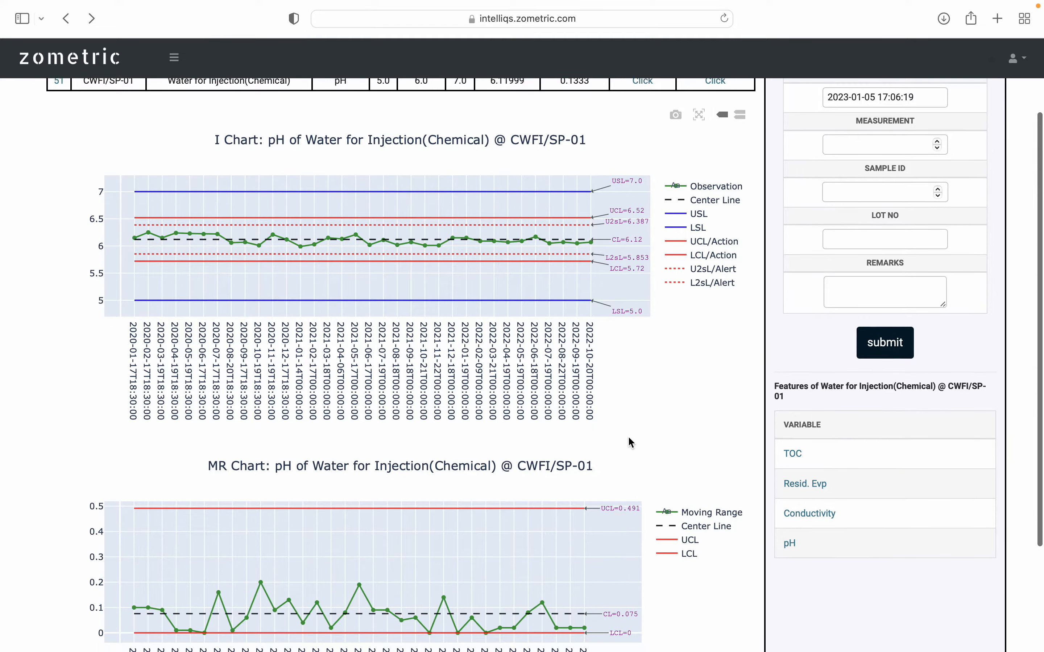
click(785, 449)
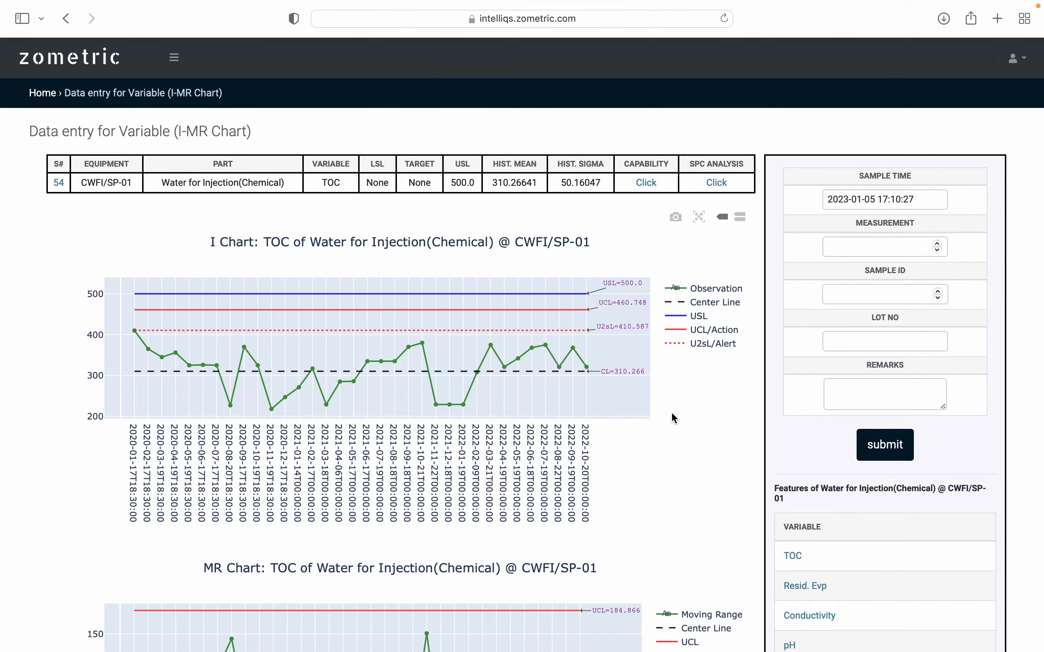
scroll(667, 410, down, 1)
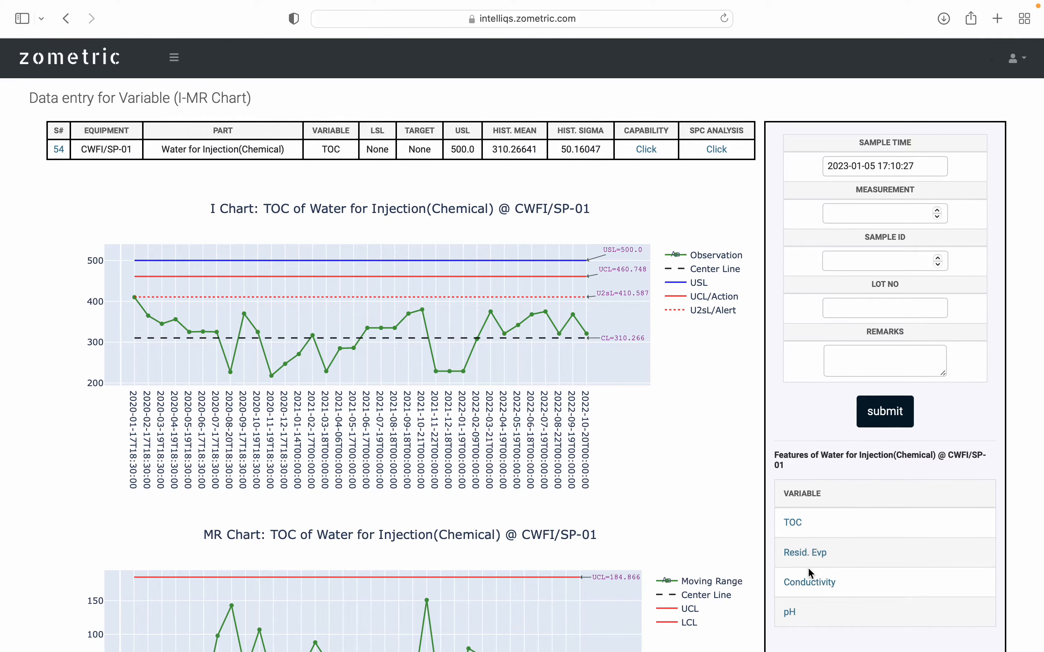
scroll(344, 184, up, 1)
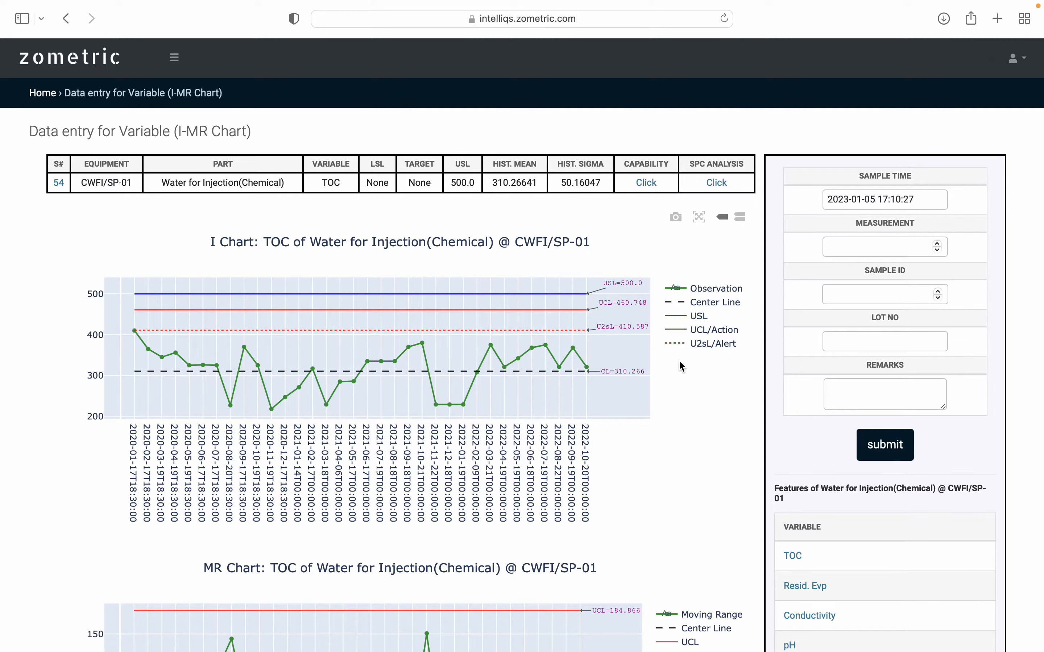
scroll(510, 385, down, 1)
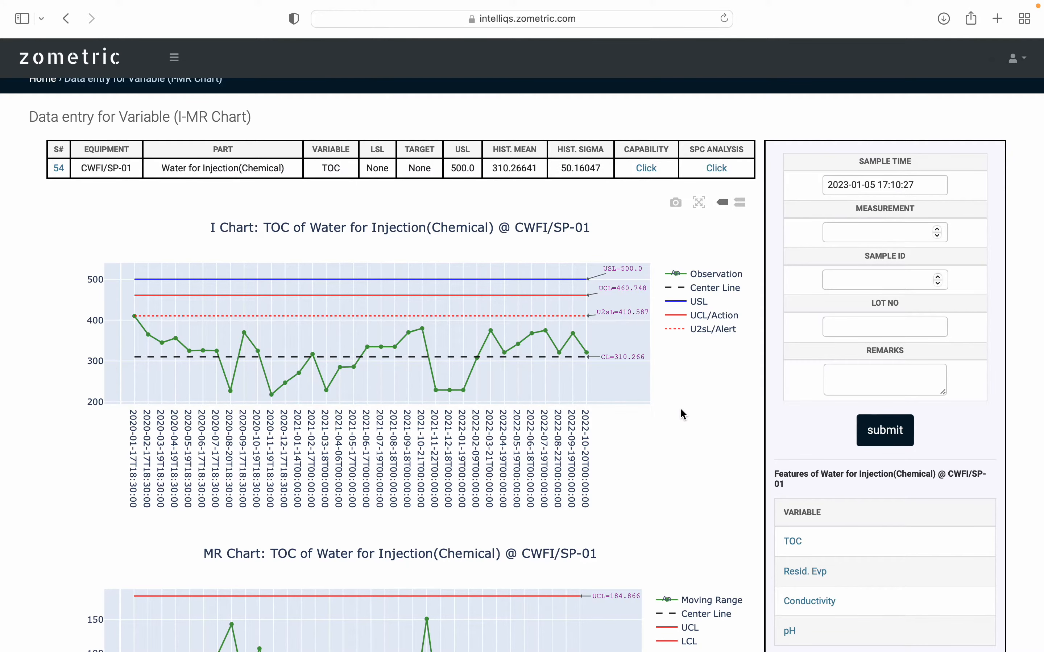
scroll(685, 421, up, 1)
scroll(685, 421, down, 5)
scroll(685, 421, up, 5)
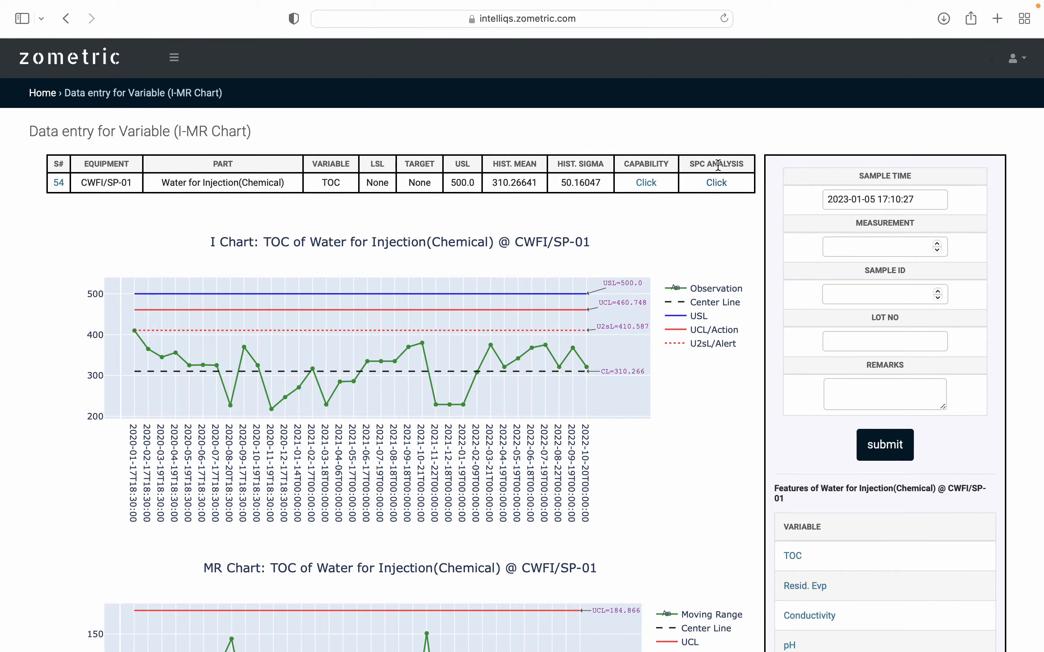
- Open the SPC analysis for TOC and set its start date to 01/01/2020
click(719, 191)
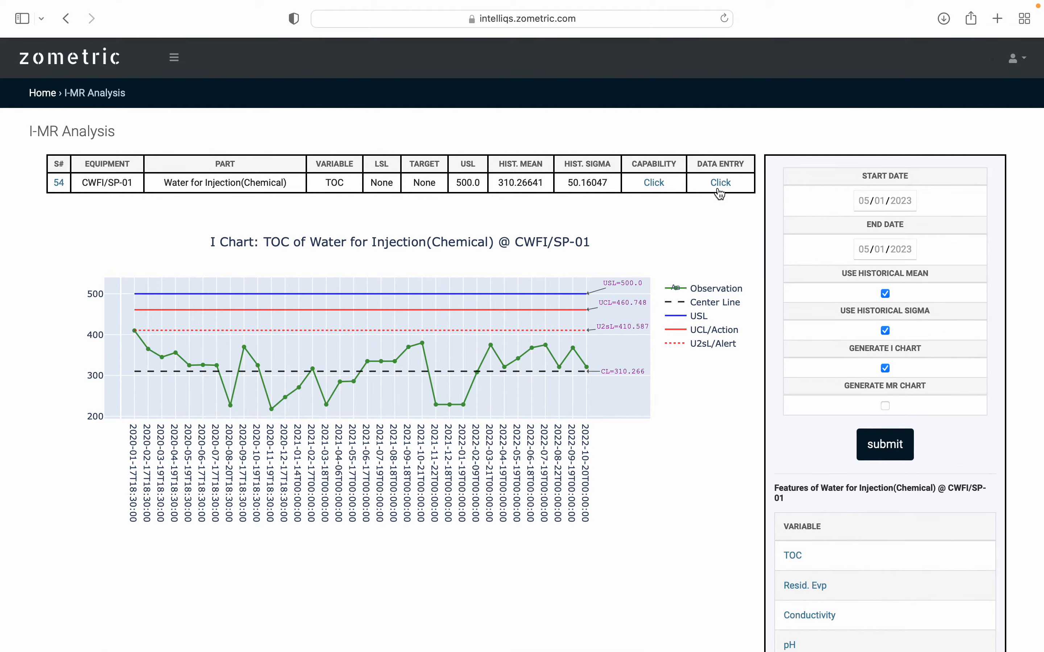
click(866, 204)
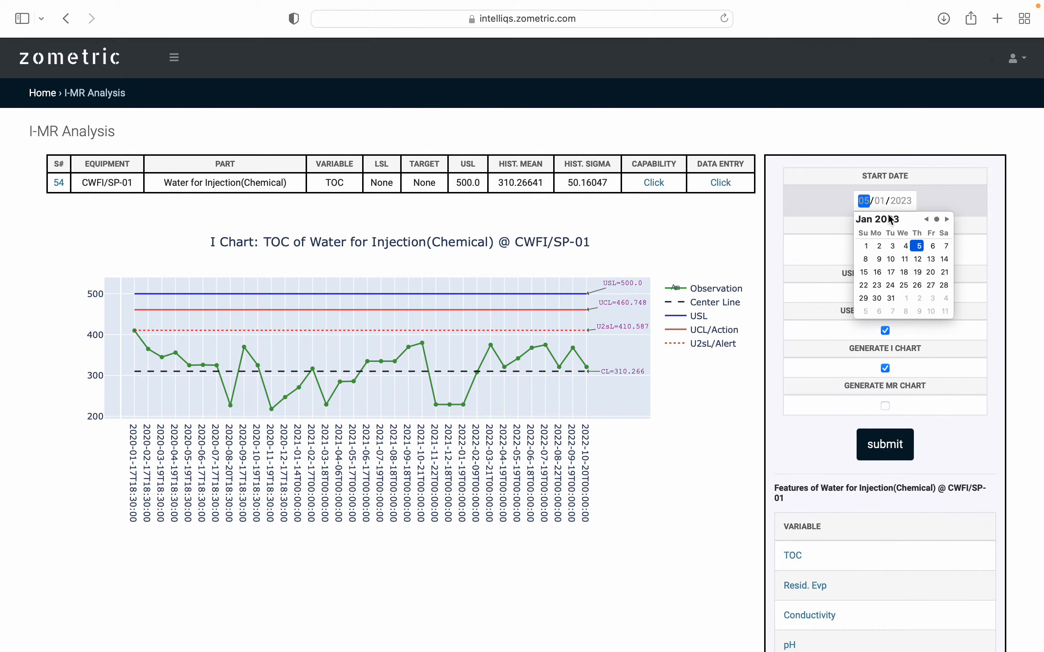
click(928, 220)
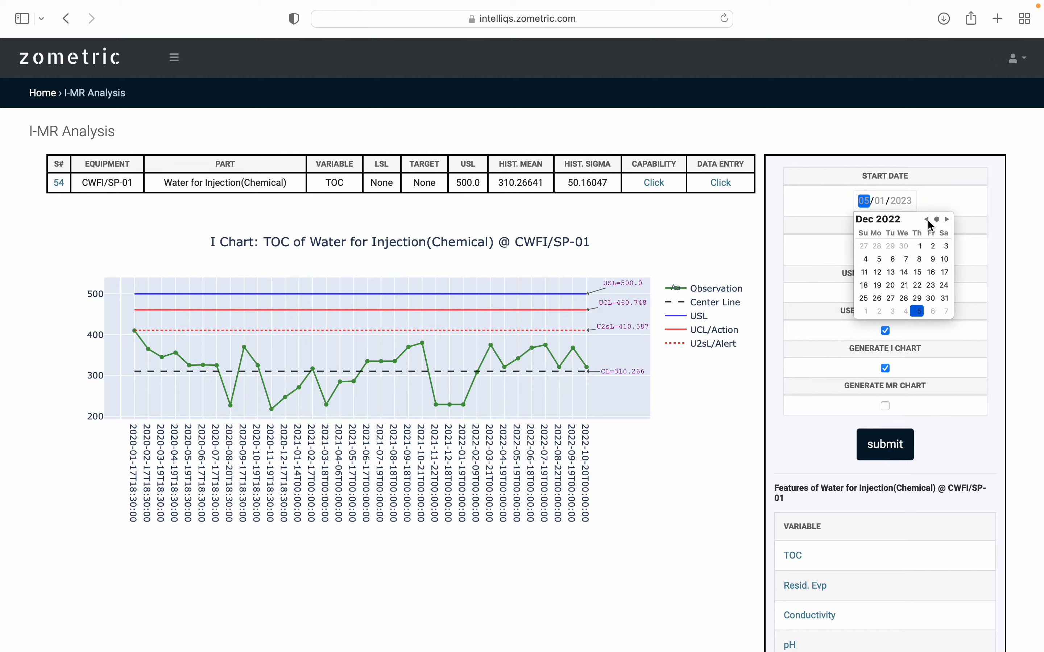
click(927, 220)
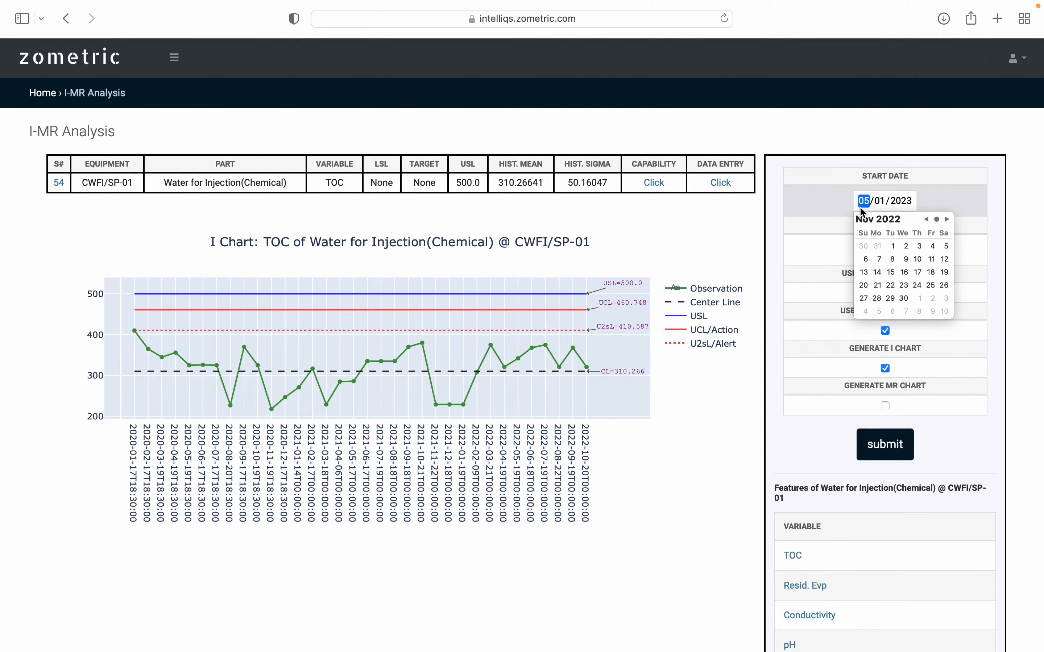
text(01)
key(Tab)
key(Tab)
text(2020)
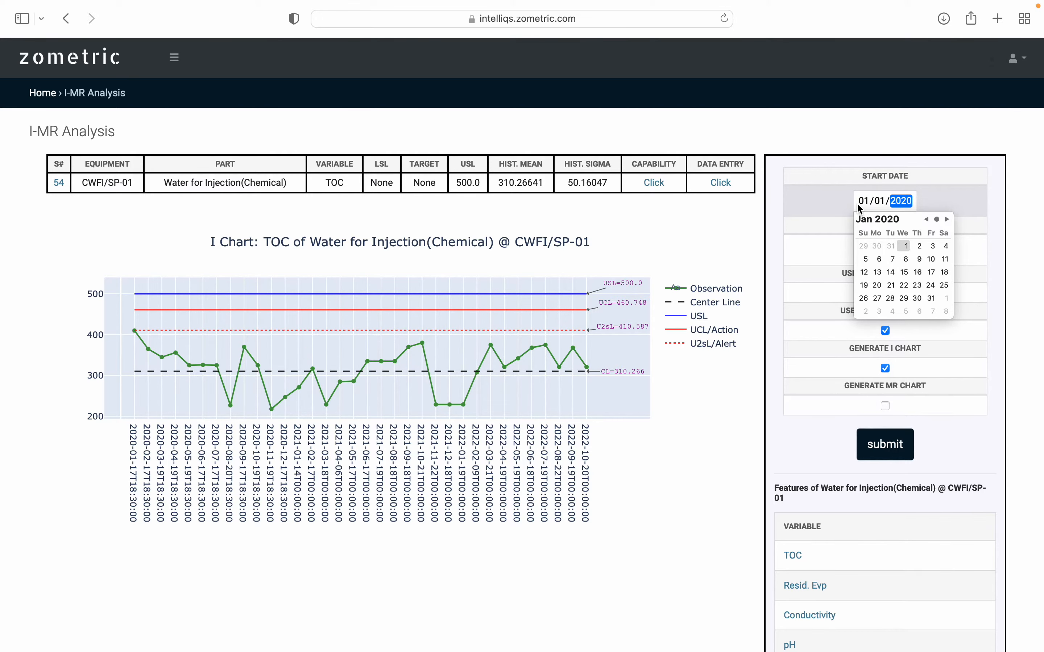
click(876, 223)
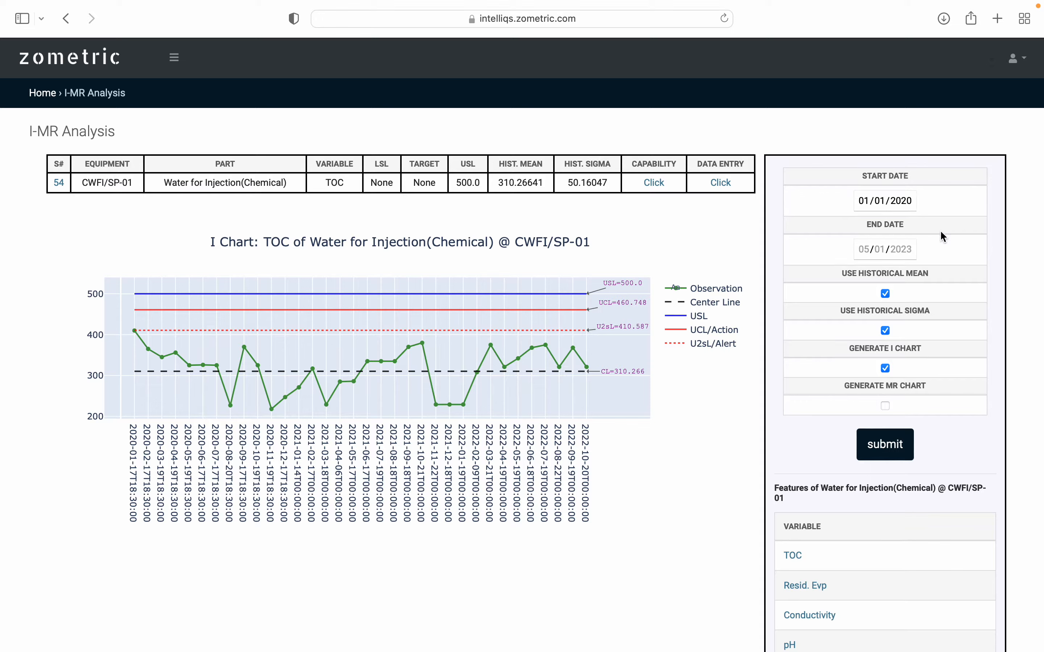
- Set the end date of the I-MR analysis to 31/12/2020 and generate the I Chart for that period
click(866, 255)
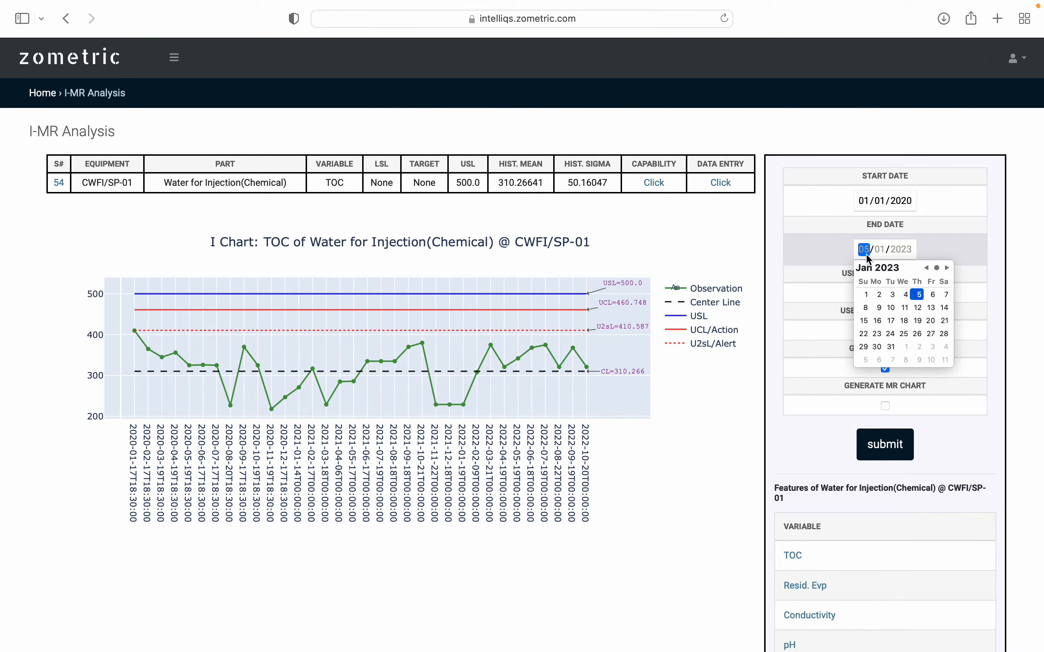
text(31)
text(12)
text(31)
key(Tab)
text(12)
key(Tab)
text(2020)
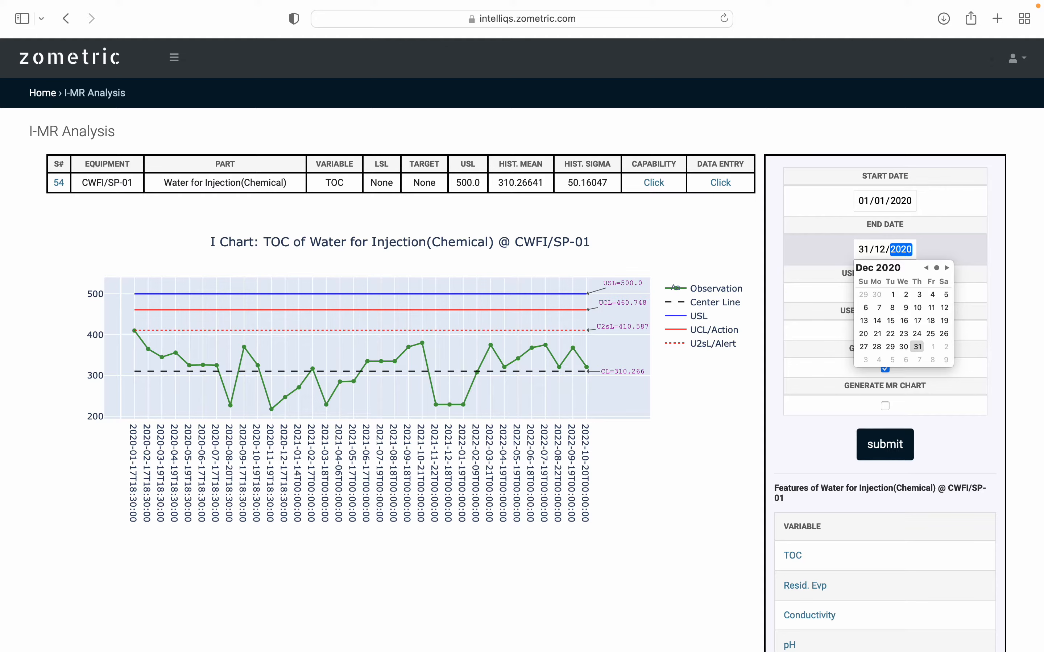
key(super+l)
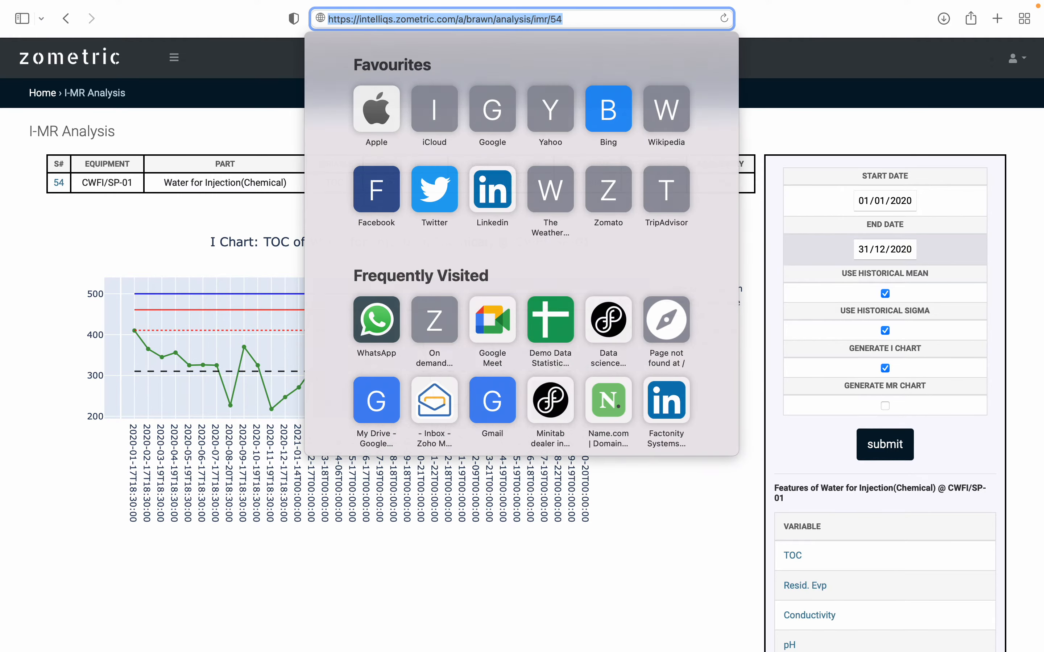
click(818, 152)
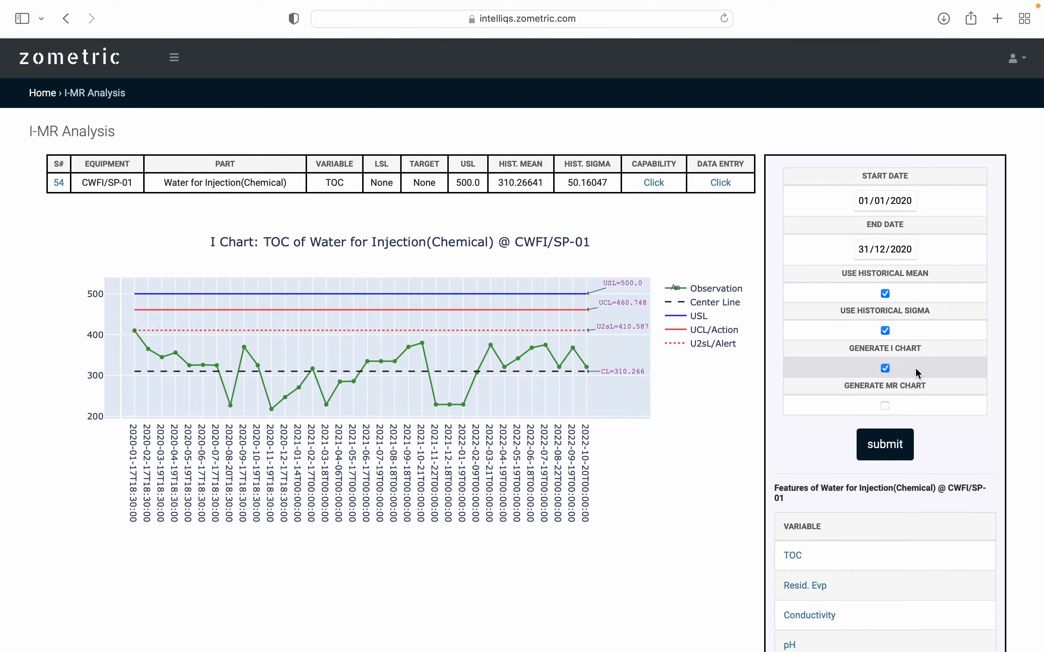
click(886, 454)
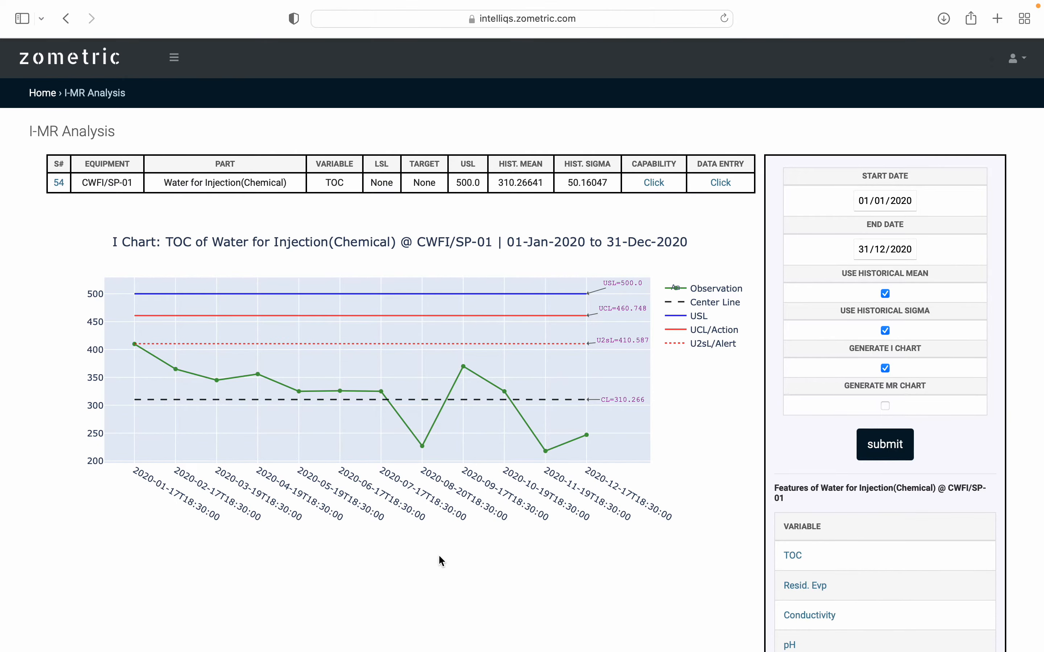
scroll(439, 556, down, 3)
scroll(439, 557, up, 3)
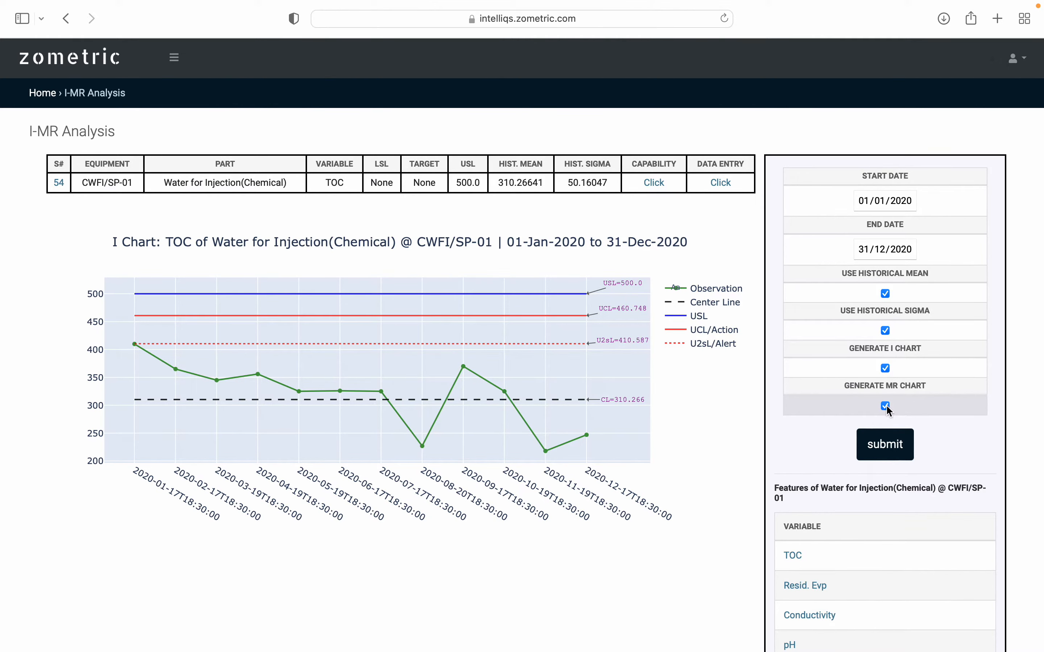
- Generate the 2020 MR Chart together with the I Chart, and resubmit with I Chart generation turned off
click(884, 451)
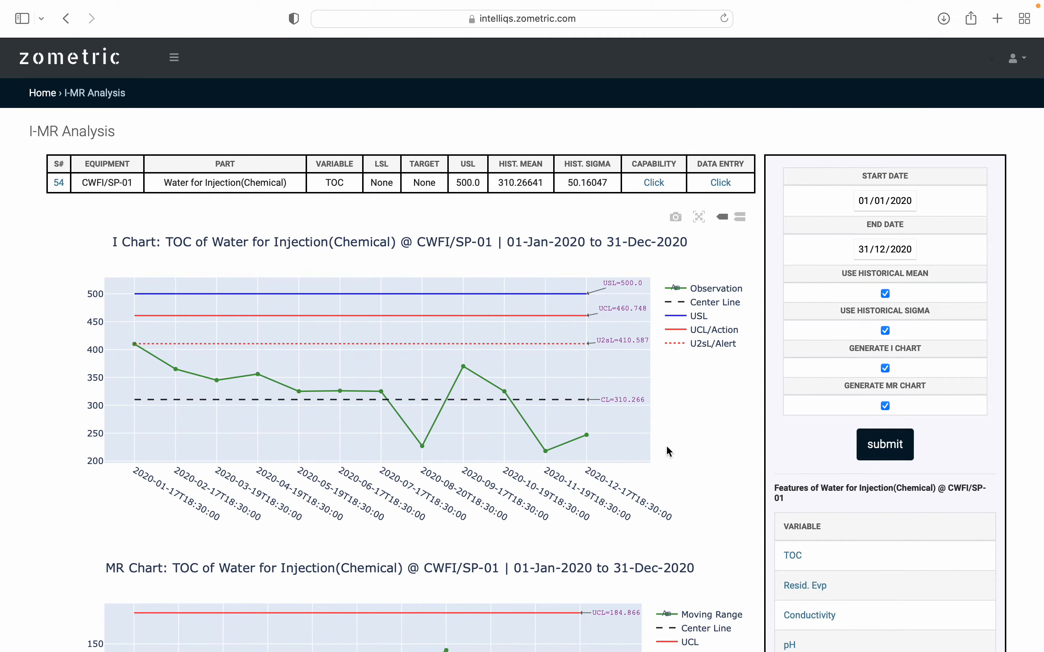
scroll(692, 453, down, 5)
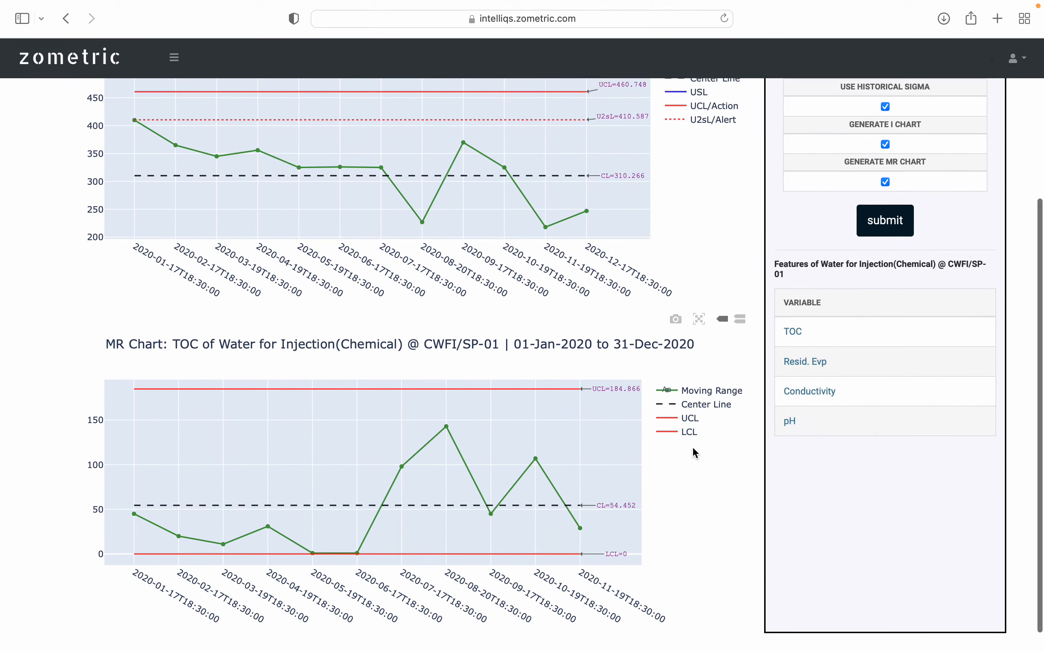
scroll(692, 449, up, 5)
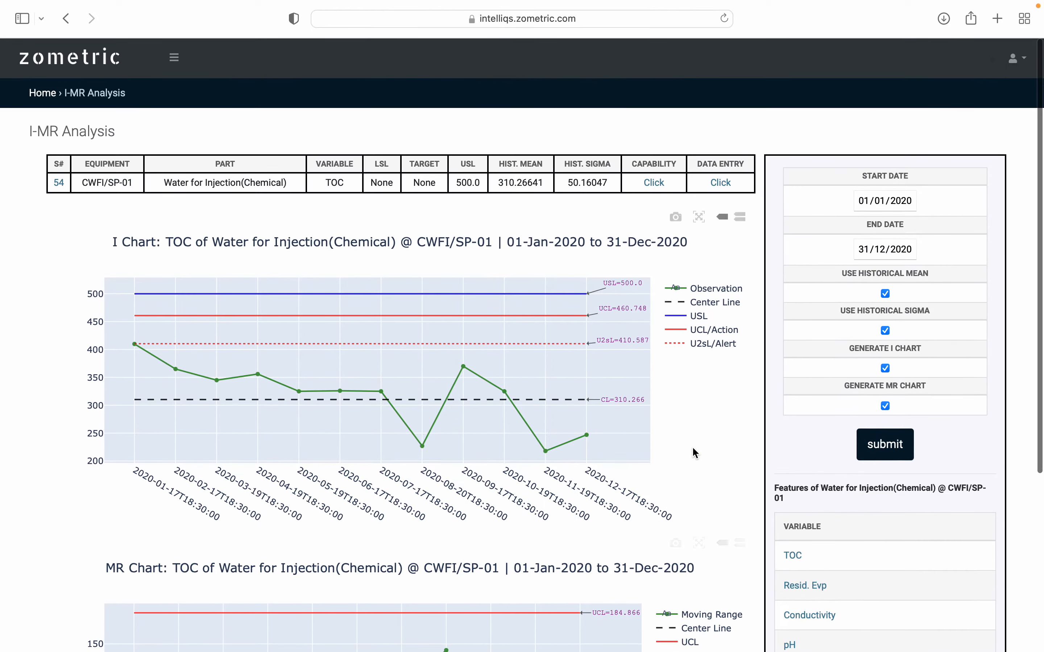
click(885, 368)
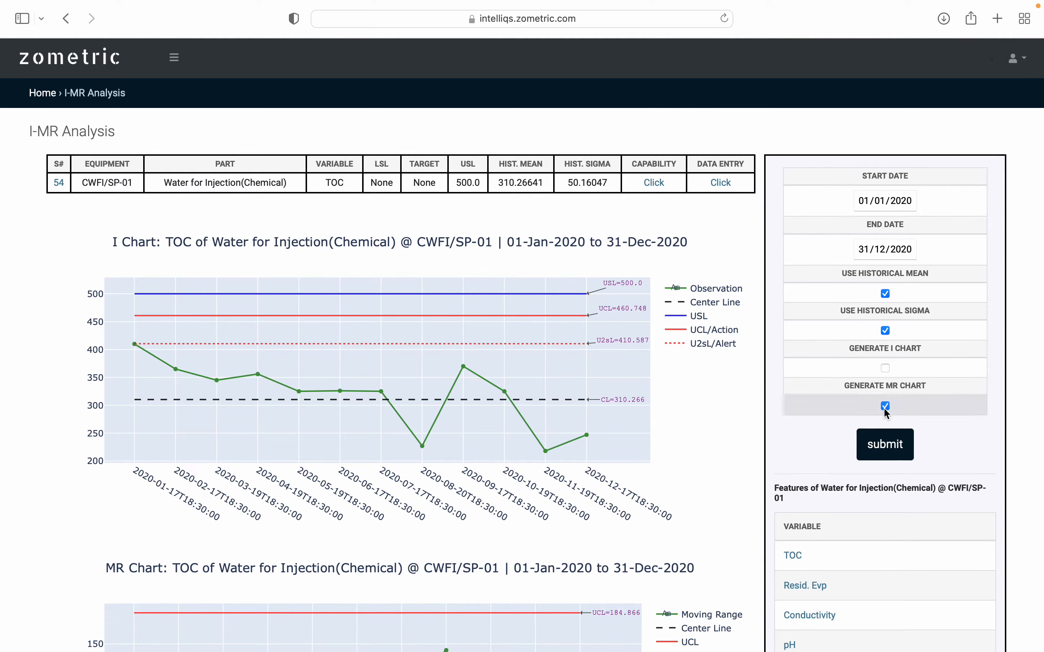
click(885, 448)
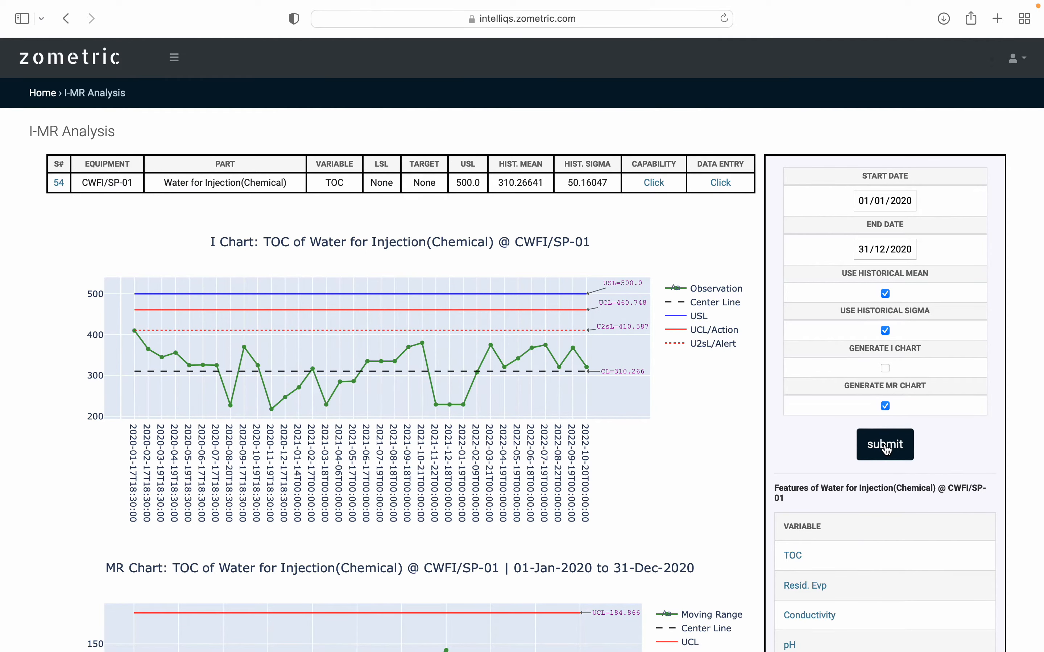
- Turn I Chart generation back on and regenerate the 2020 charts without the historical mean and historical sigma
click(885, 369)
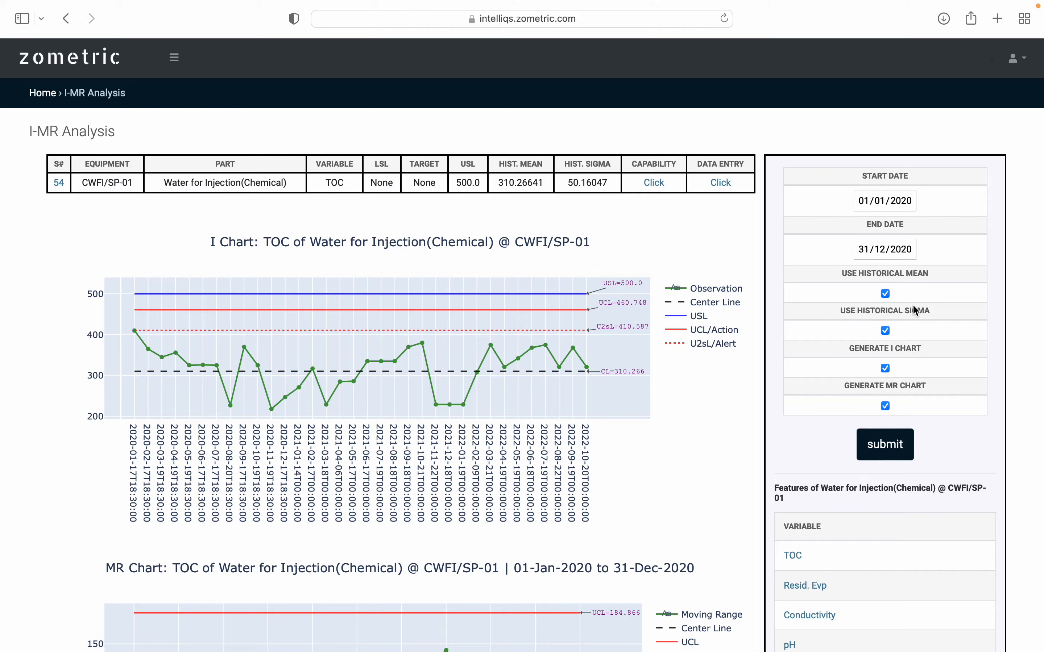
click(885, 294)
click(885, 331)
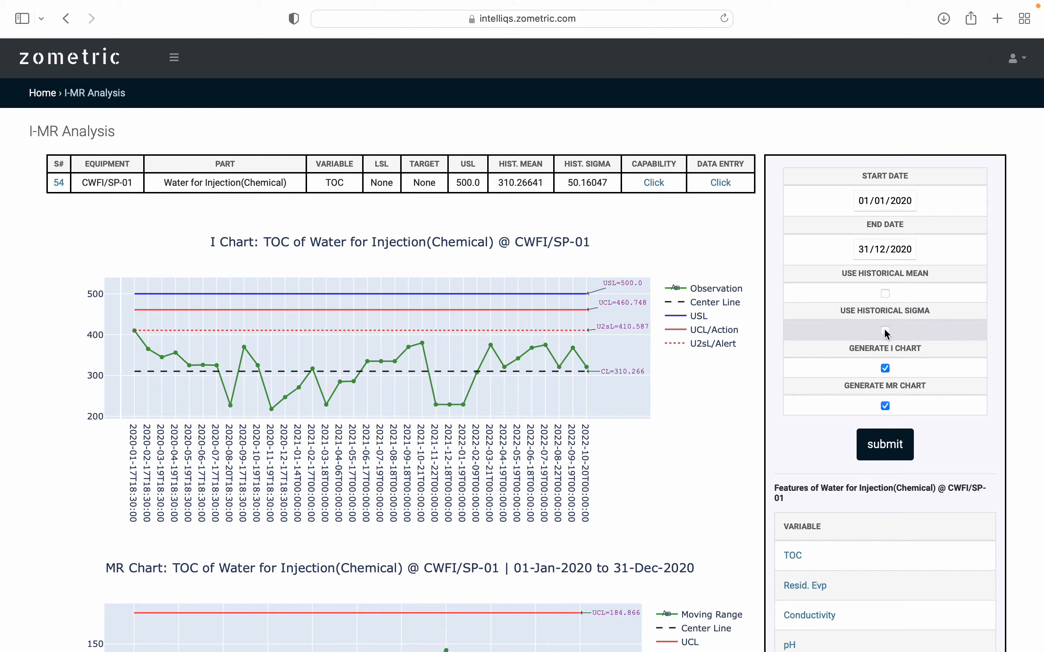
click(882, 449)
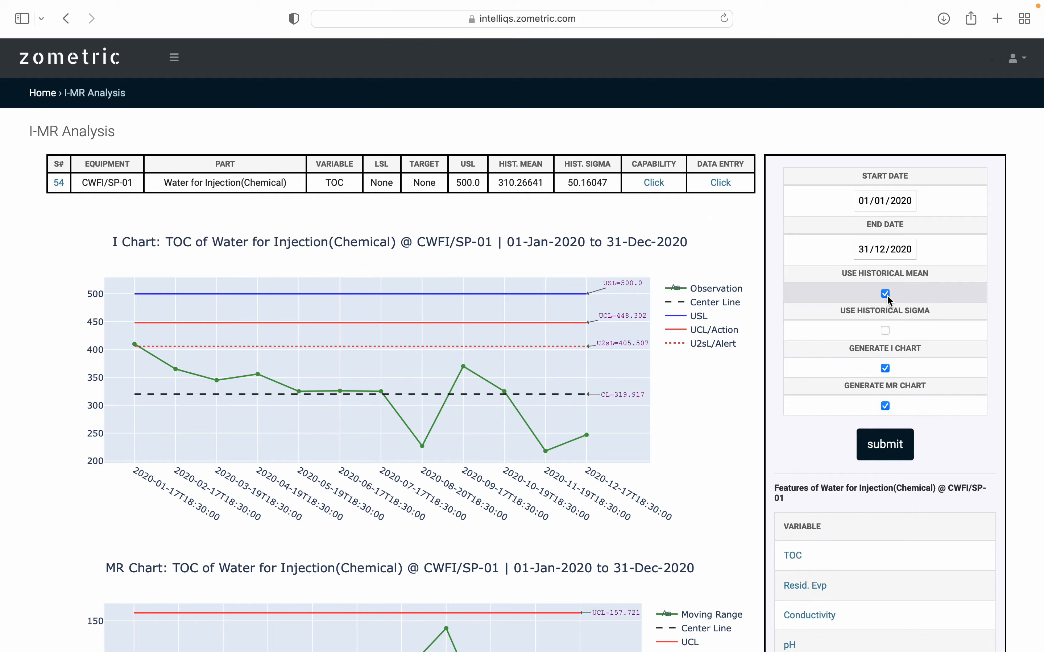
- Regenerate the 2020 TOC charts using the historical mean and historical sigma, and review both charts
click(885, 331)
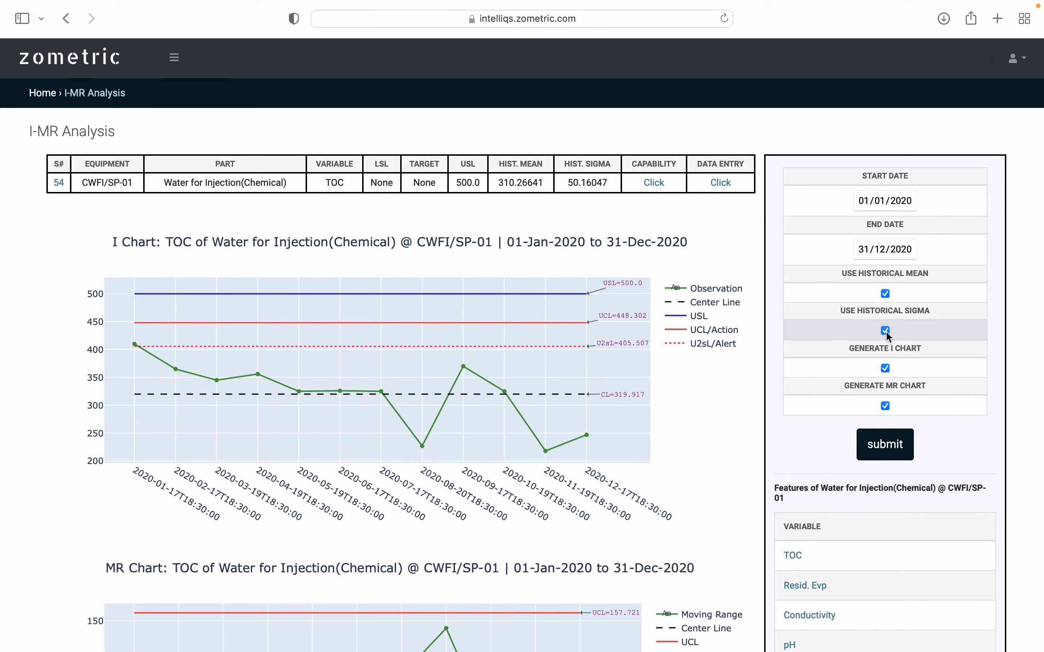
click(887, 450)
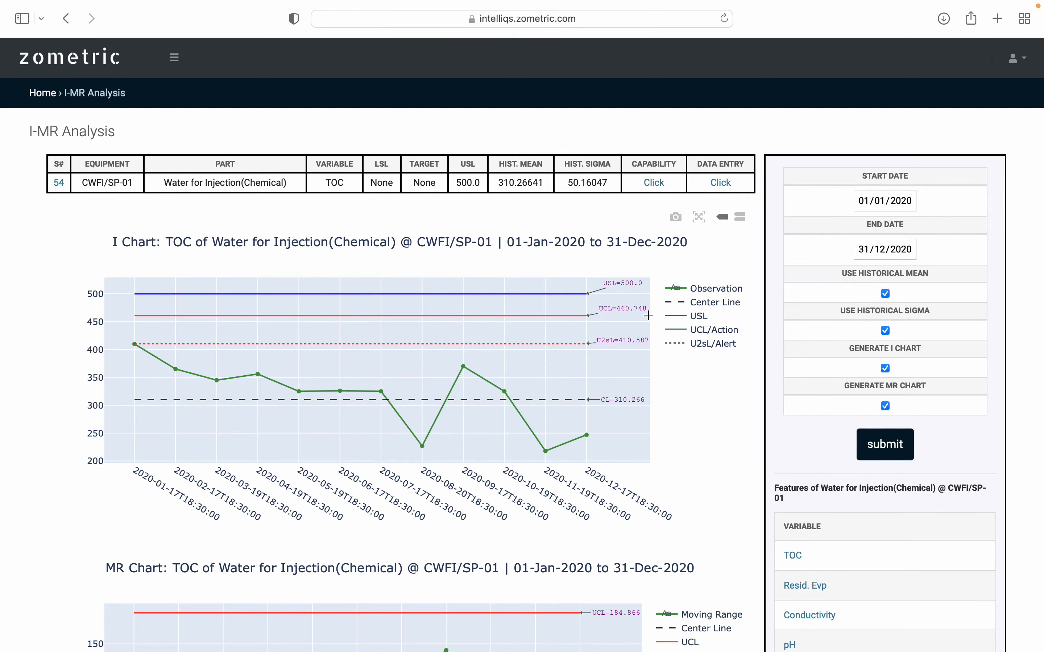
scroll(648, 315, down, 5)
scroll(648, 313, up, 10)
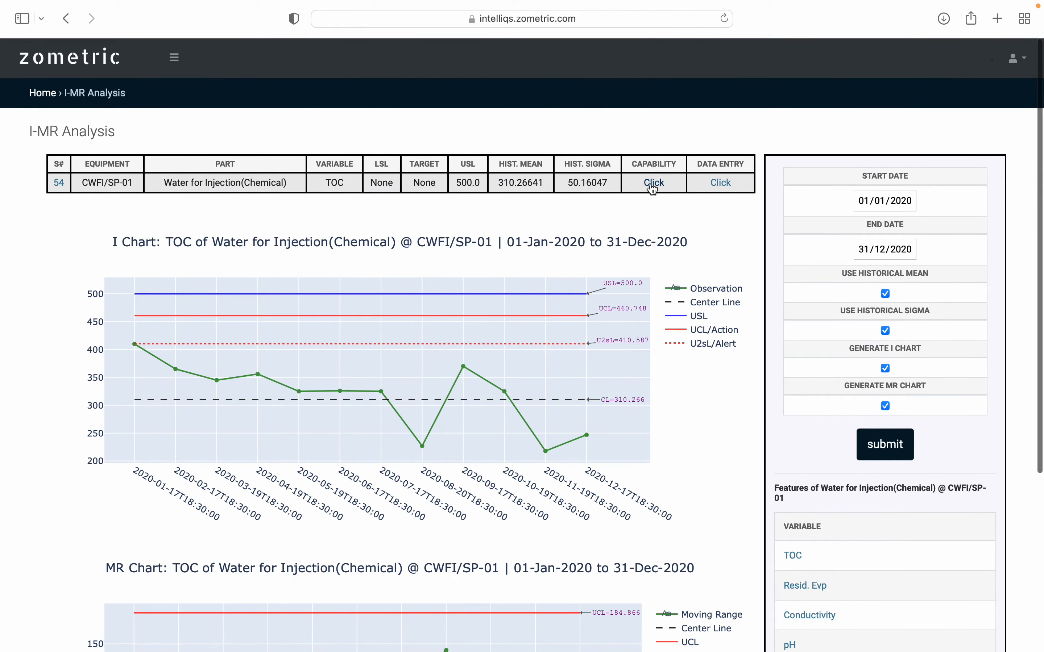
- Open the process capability page for TOC and examine the histogram, capability report and PPM performance table
click(653, 185)
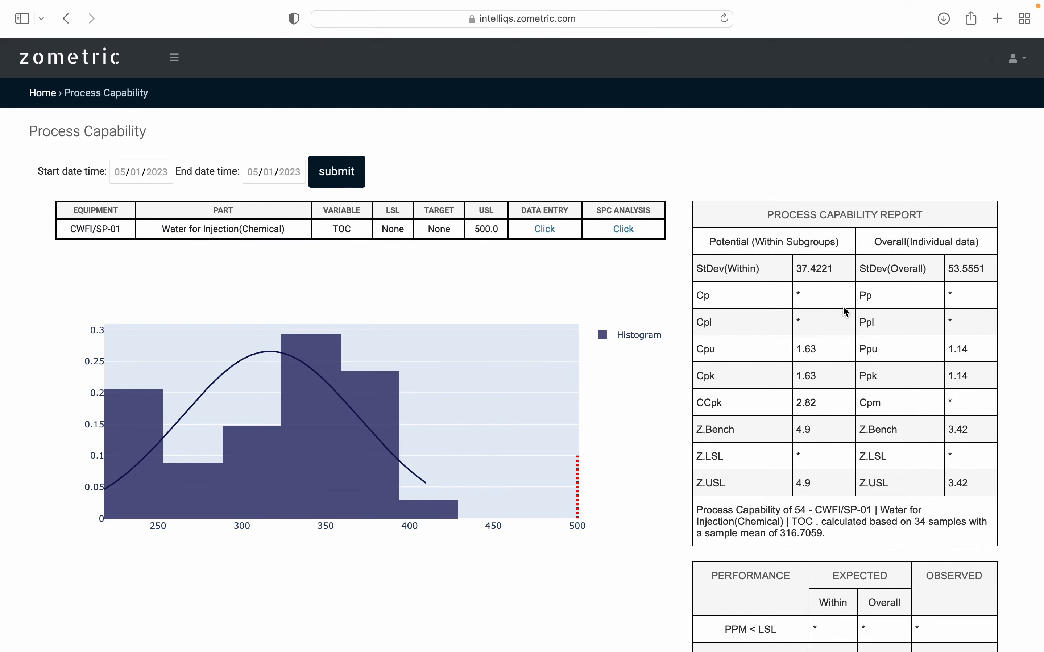
scroll(846, 311, down, 1)
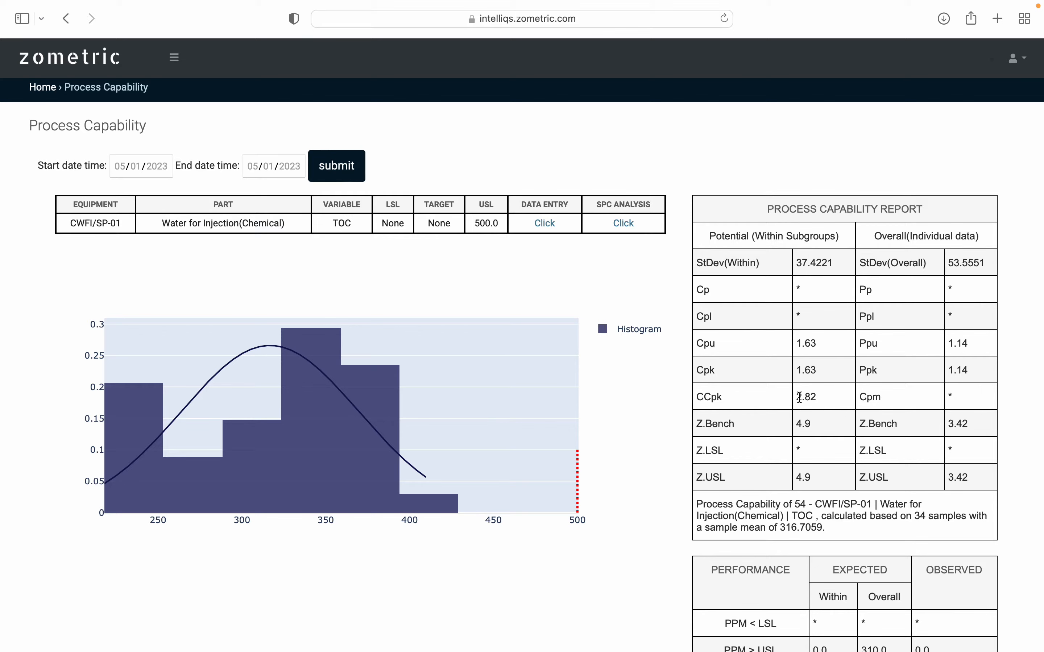
scroll(799, 397, down, 2)
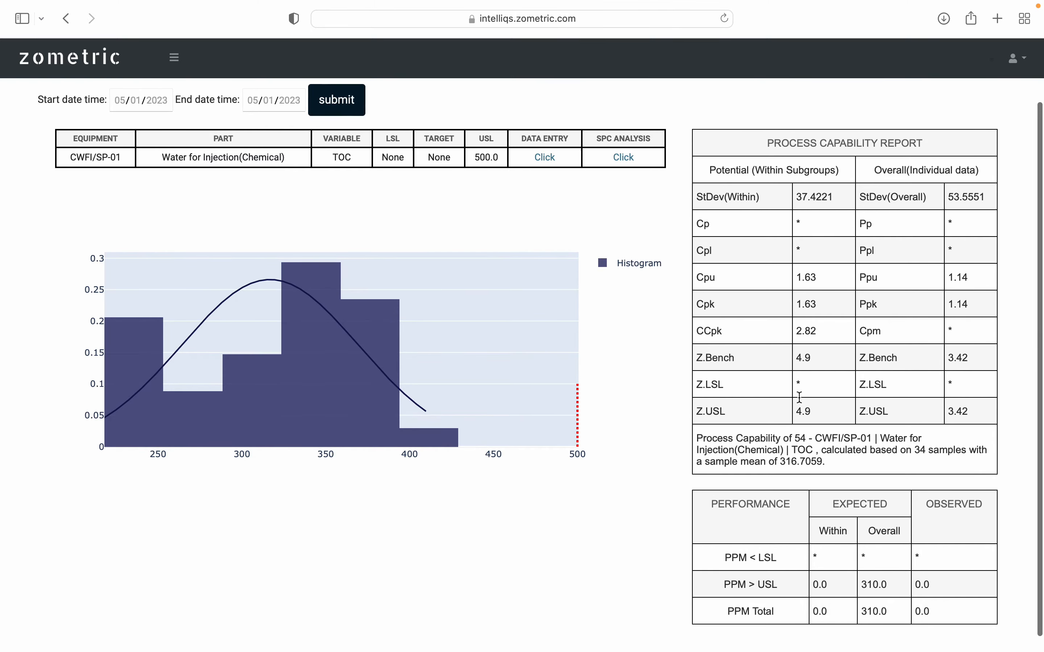
scroll(798, 396, down, 2)
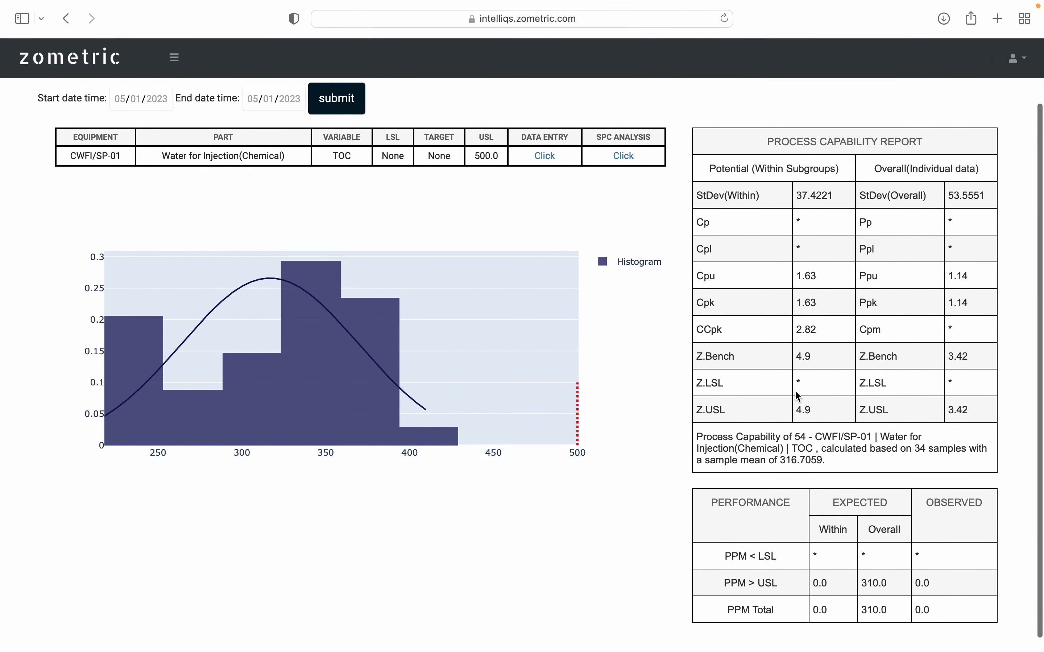
scroll(799, 396, up, 3)
mouse_move(620, 318)
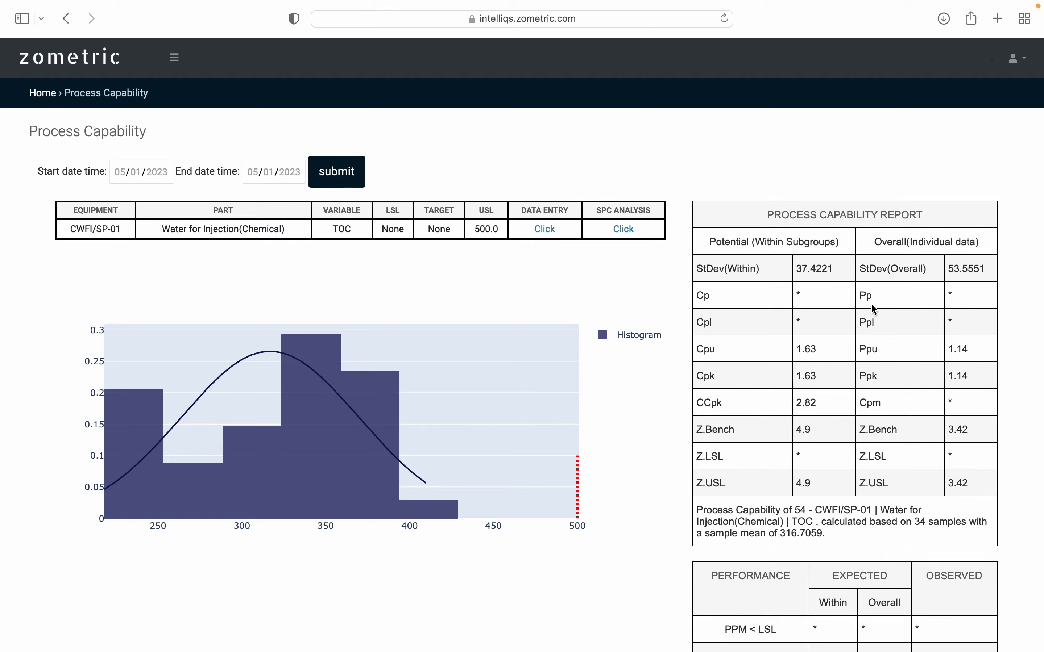
- Open the Process Capability Summary by Equipment-Part(IMR) analysis page
click(175, 59)
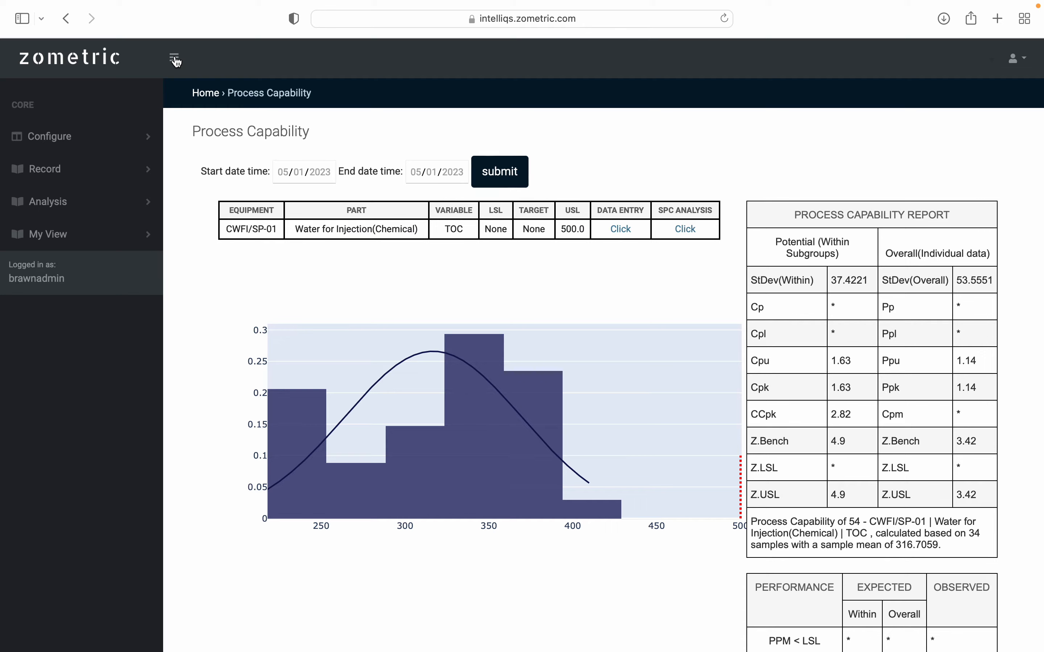
click(96, 202)
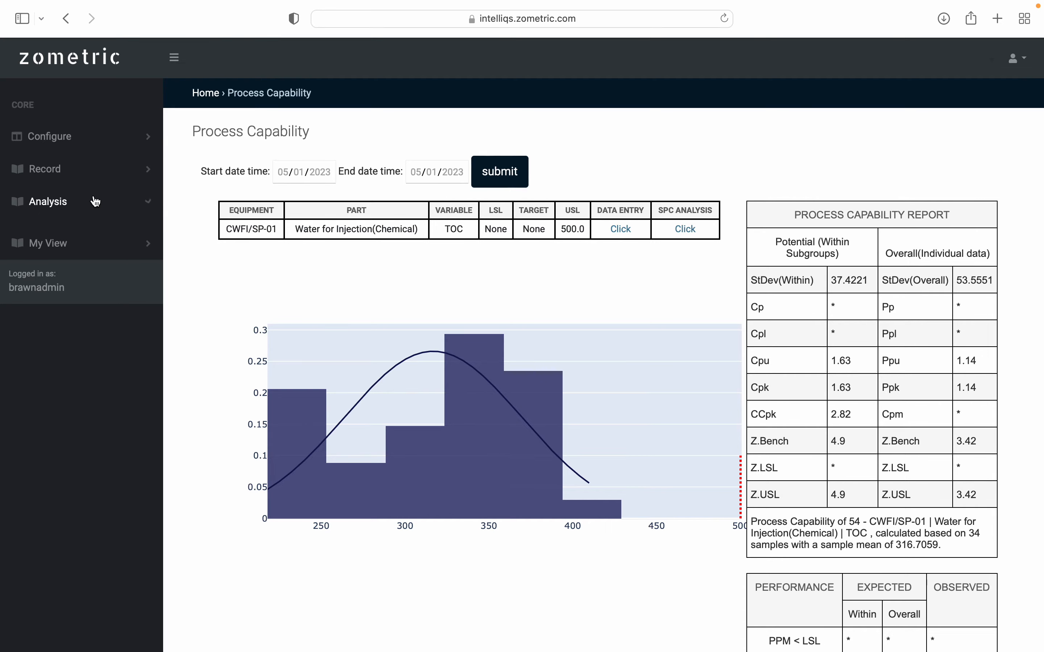
click(84, 238)
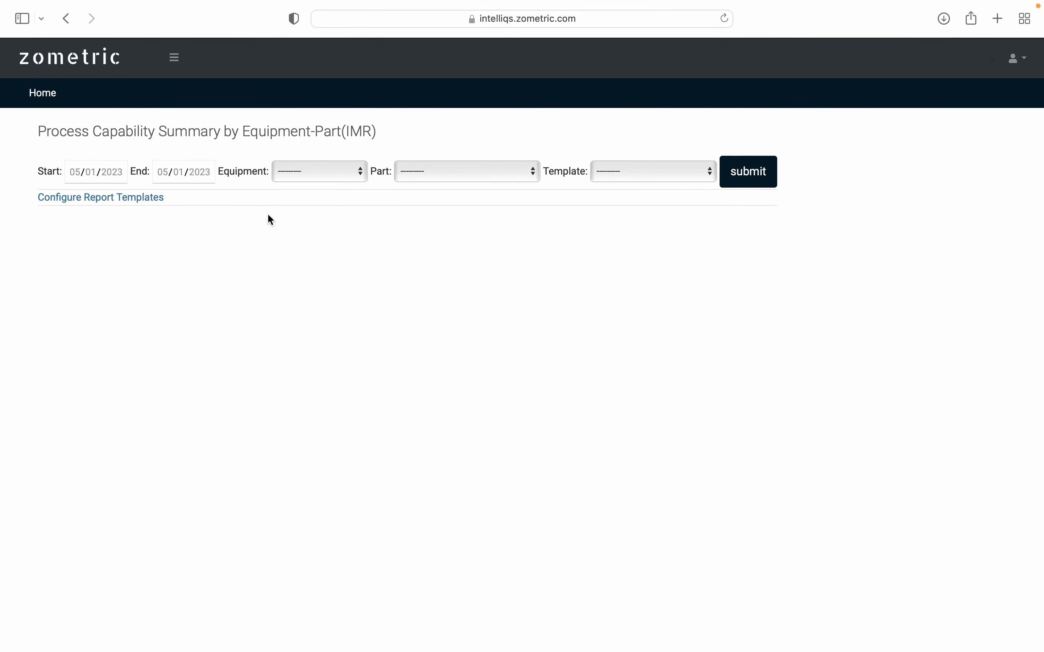
- Set the day to 01 and the year to 2020 in the capability summary's start date
click(71, 172)
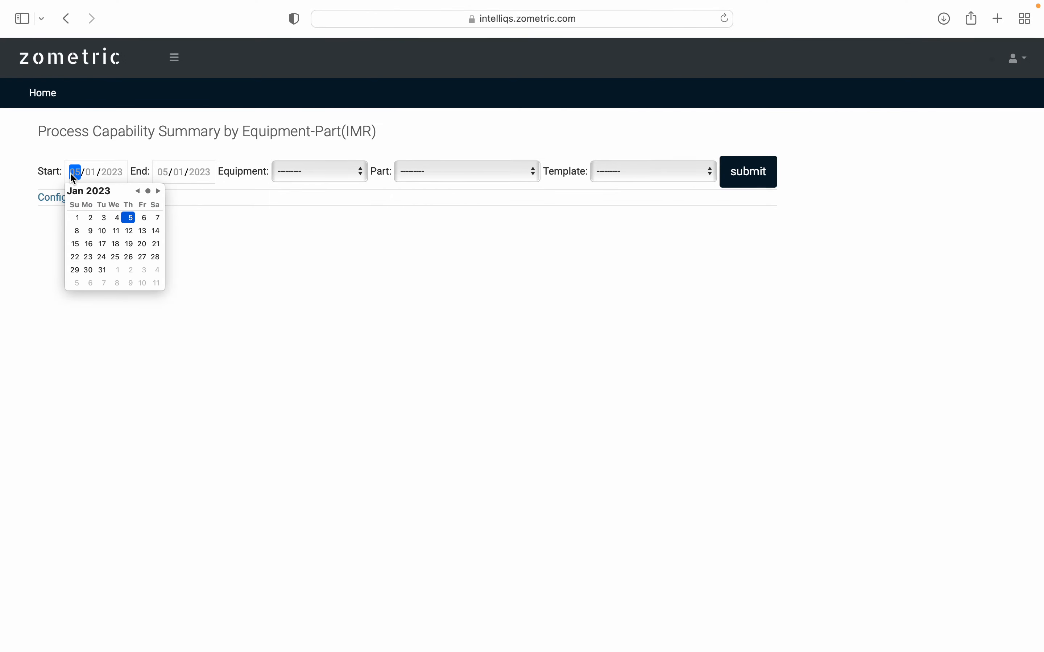
text(1)
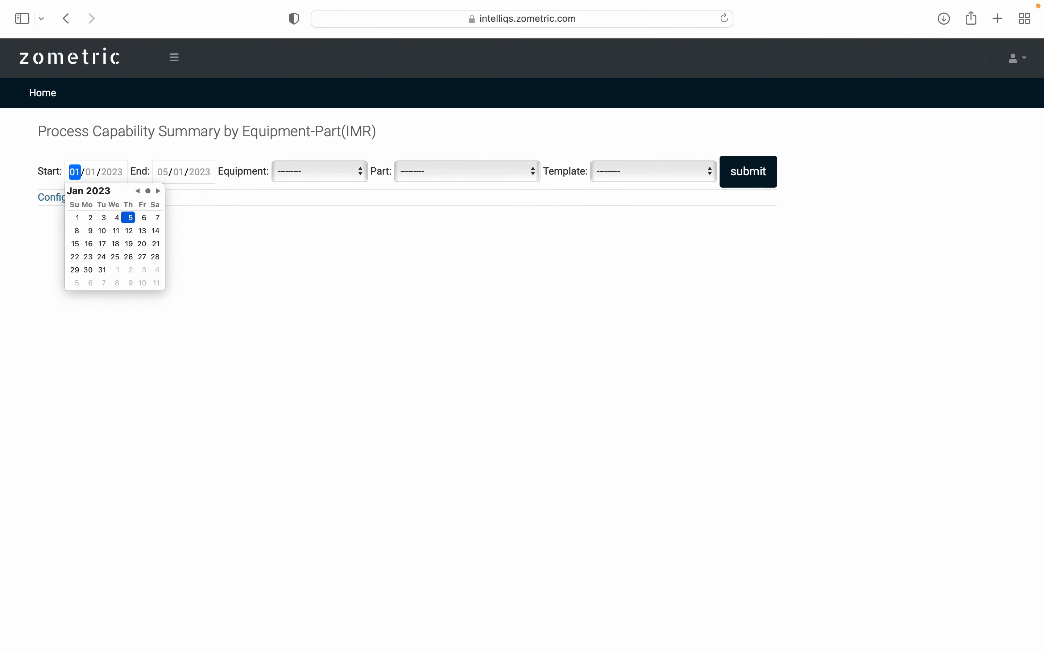
key(Tab)
key(Tab)
text(2020)
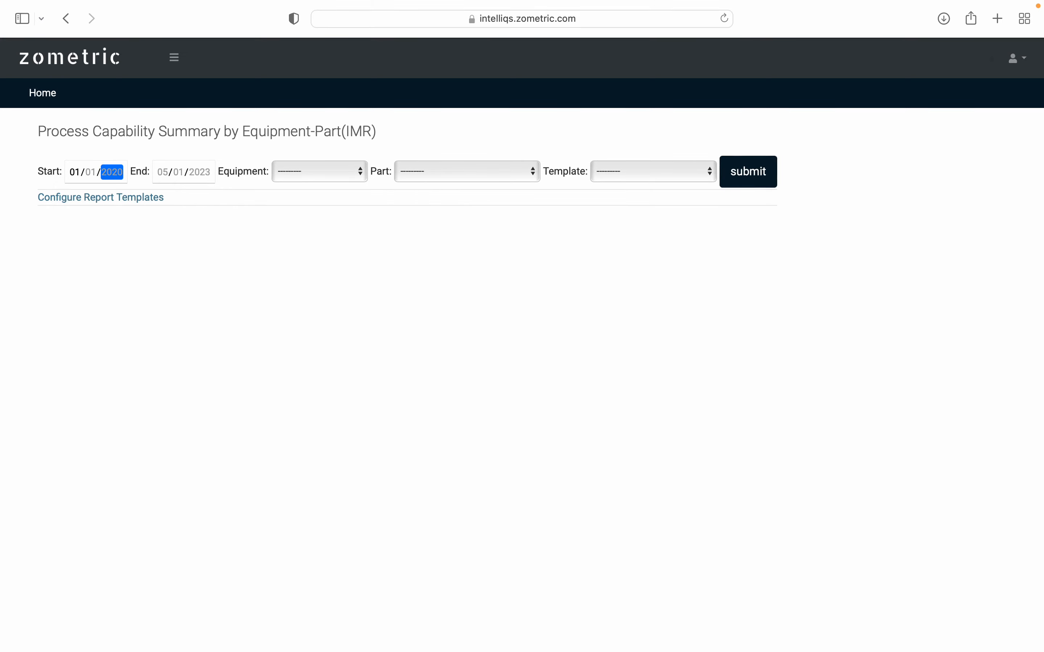
- Set the day to 31 and the year to 2022 in the capability summary's end date
key(Tab)
text(31)
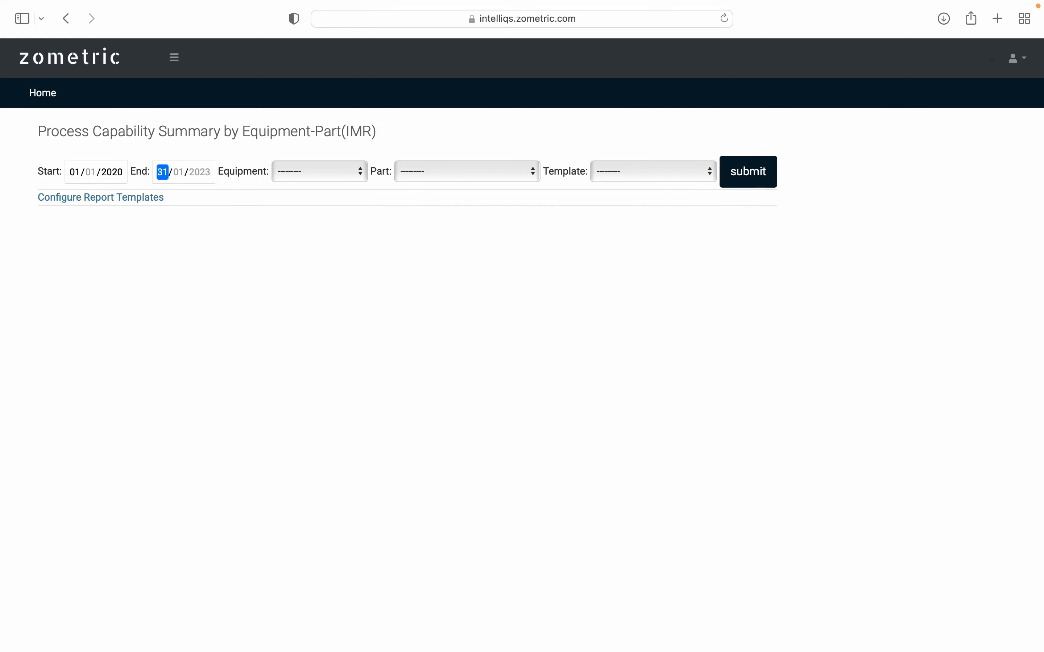
key(Tab)
key(Tab)
text(2022)
key(Tab)
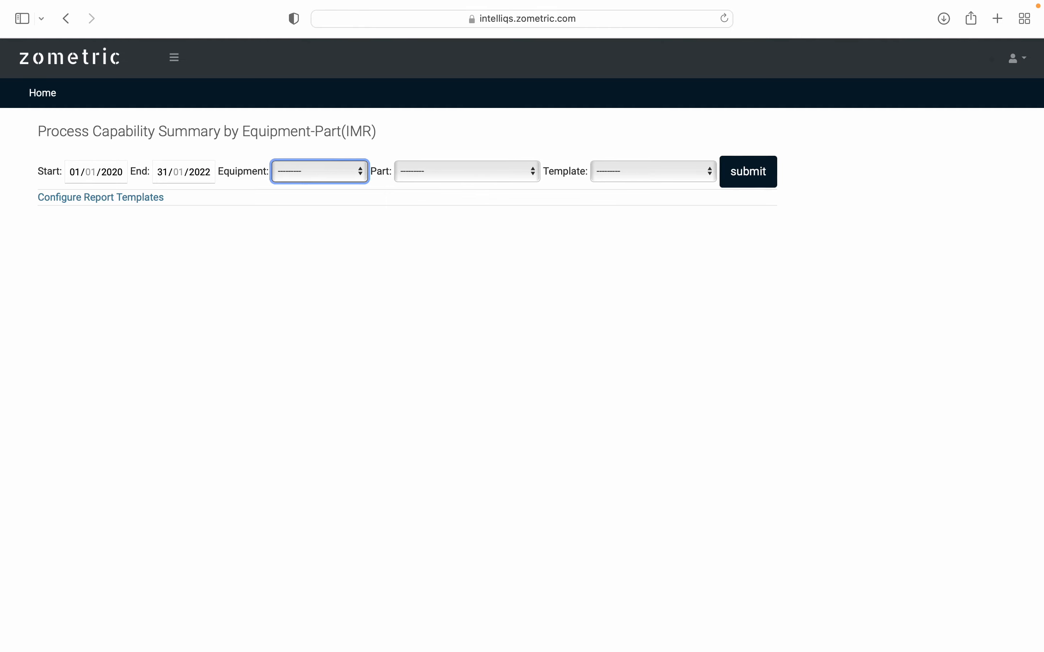
- Choose CPW/SP-01 as the equipment for the capability summary
key(space)
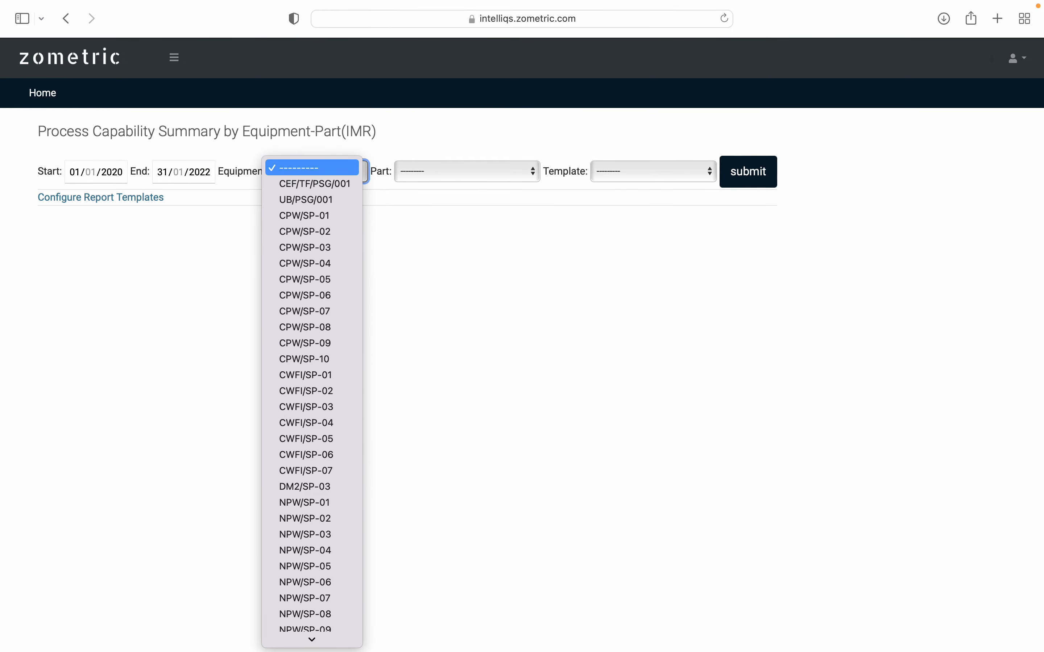
key(Down)
key(Down)
key(Down)
key(Down)
key(Up)
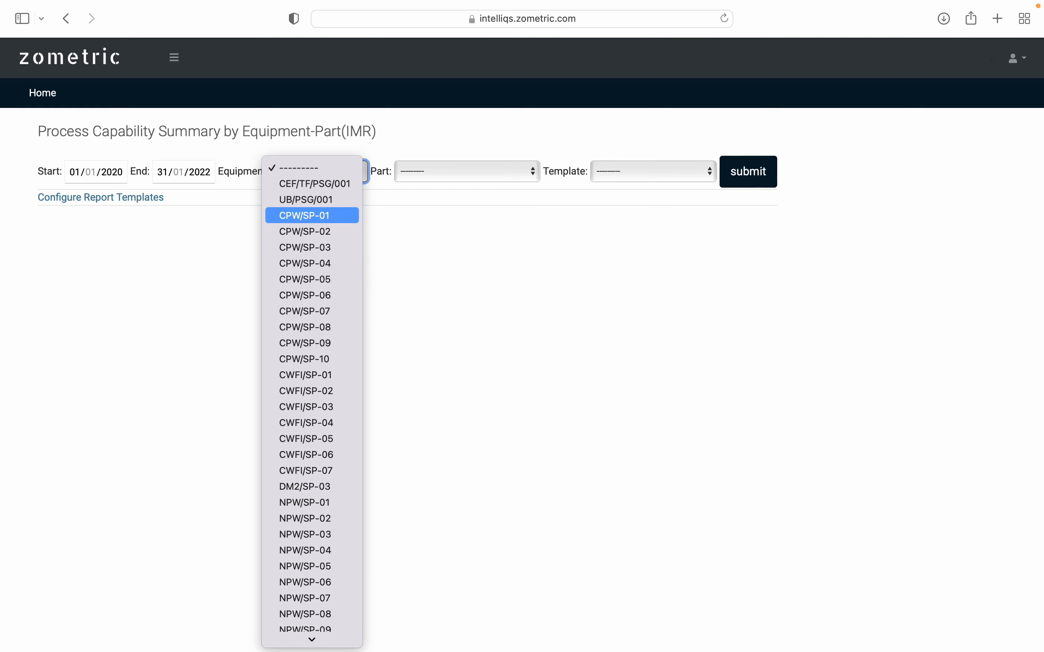
key(Return)
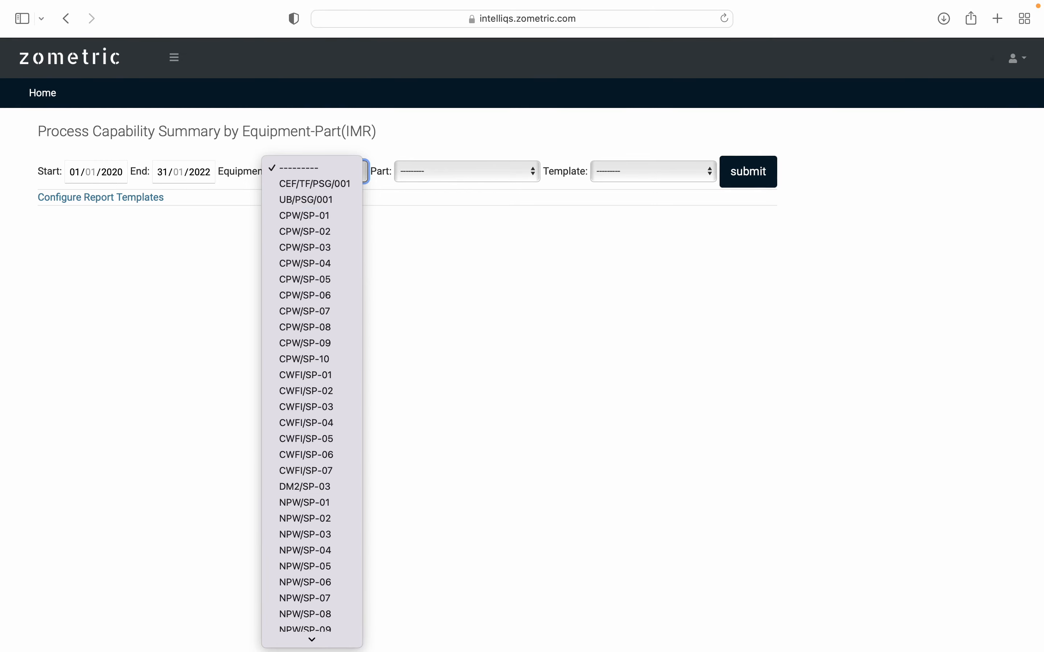
- Choose Purified Water(Chemical) as the part for the capability summary
click(458, 173)
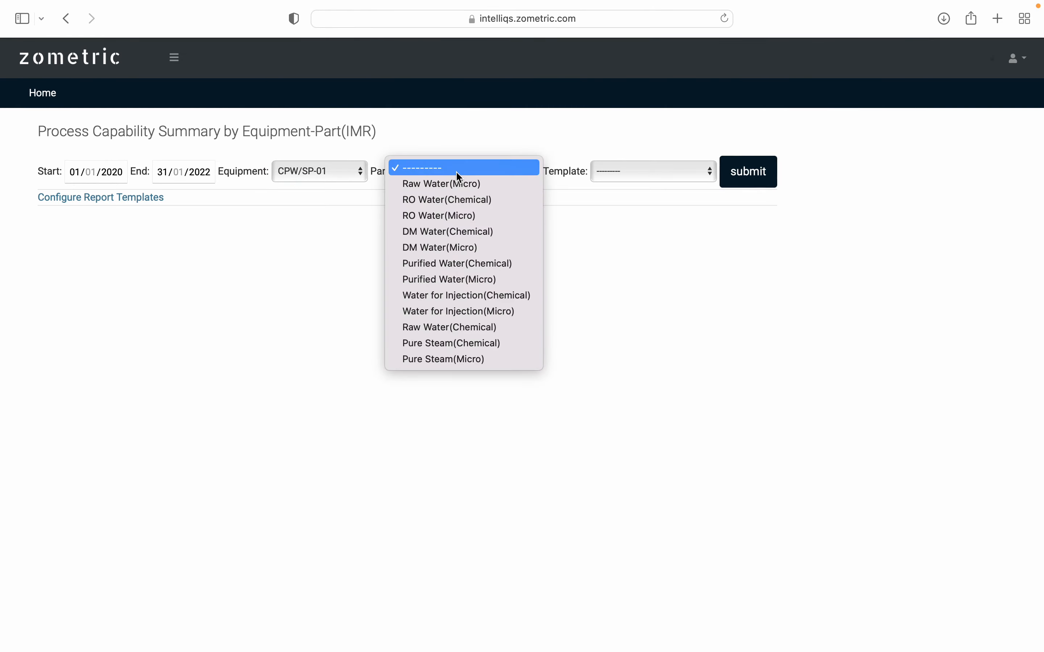
key(Down)
key(Down)
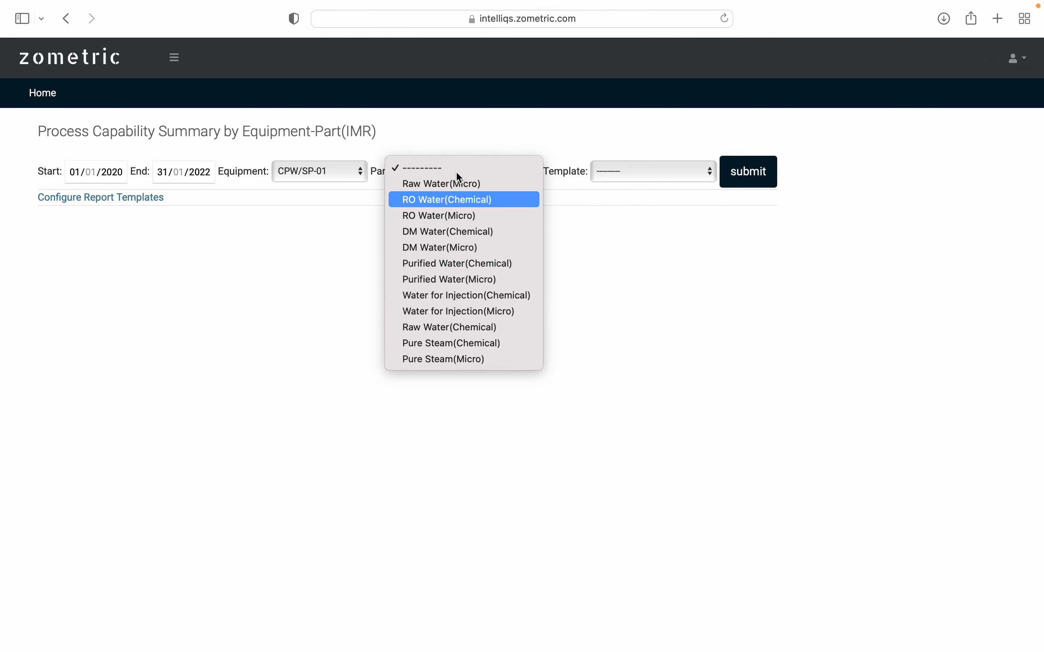
key(Down)
key(Down)
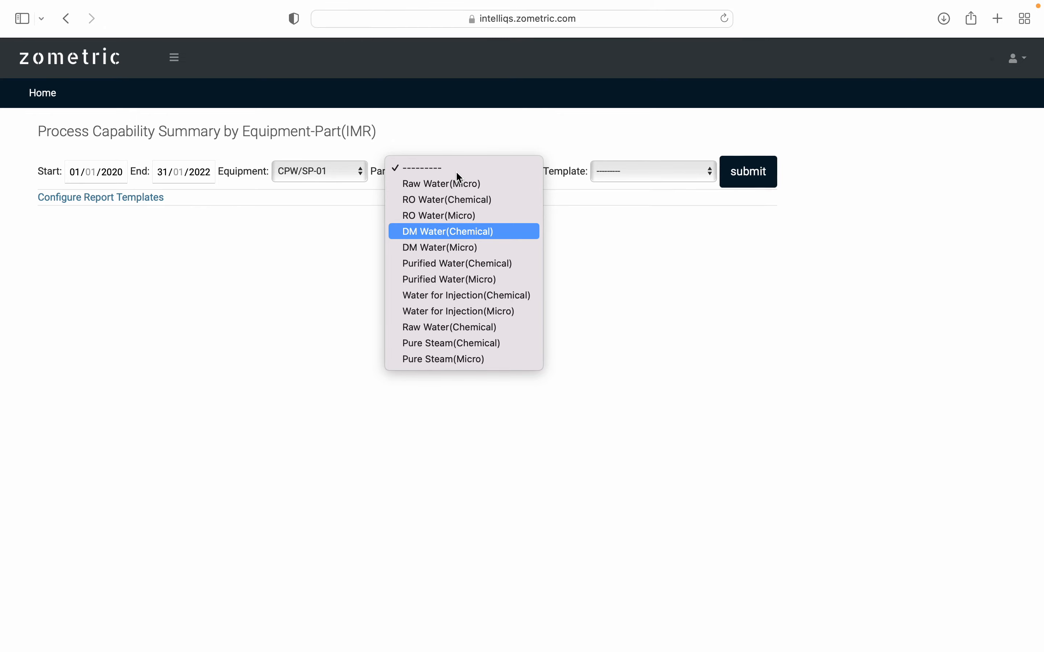
key(Down)
key(Down)
key(Down)
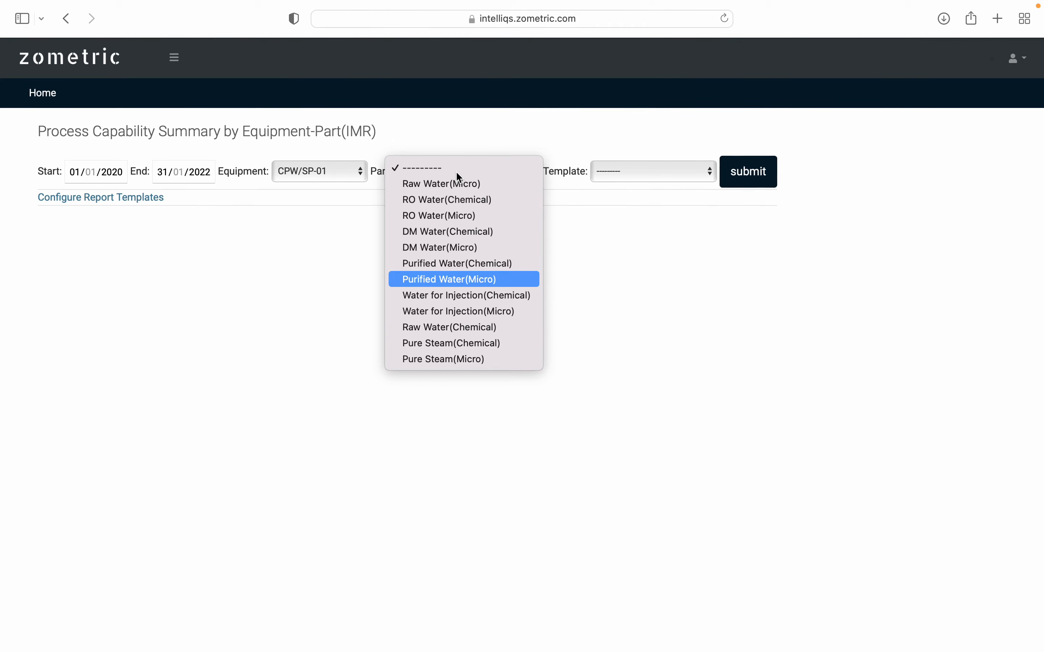
key(Up)
key(Return)
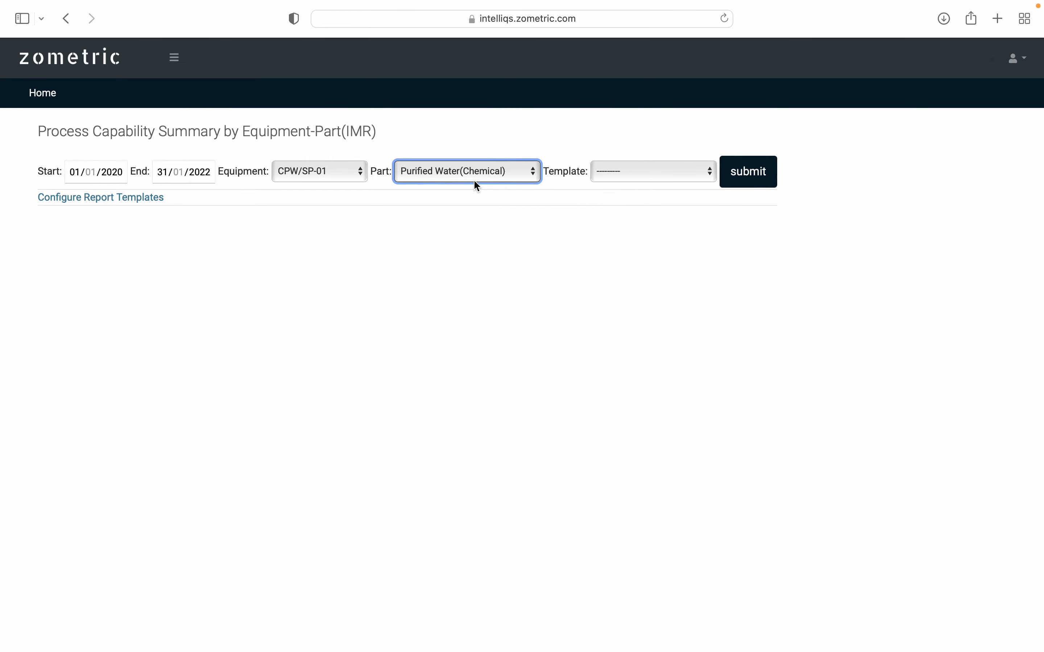
- Select the Custom 1 report template and try to submit the capability summary request
click(639, 175)
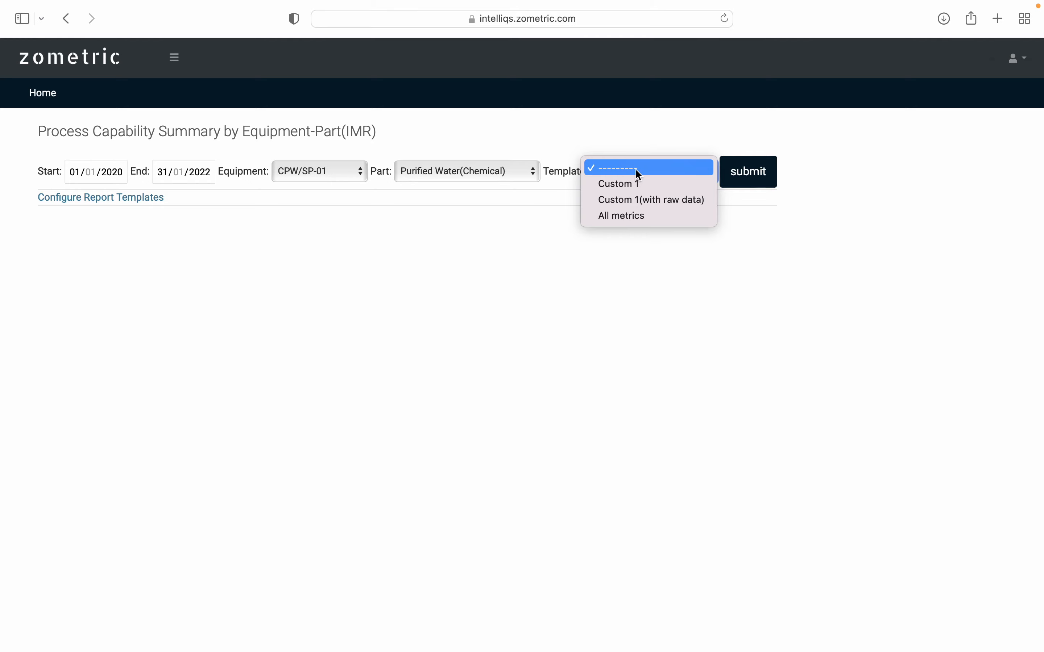
click(640, 190)
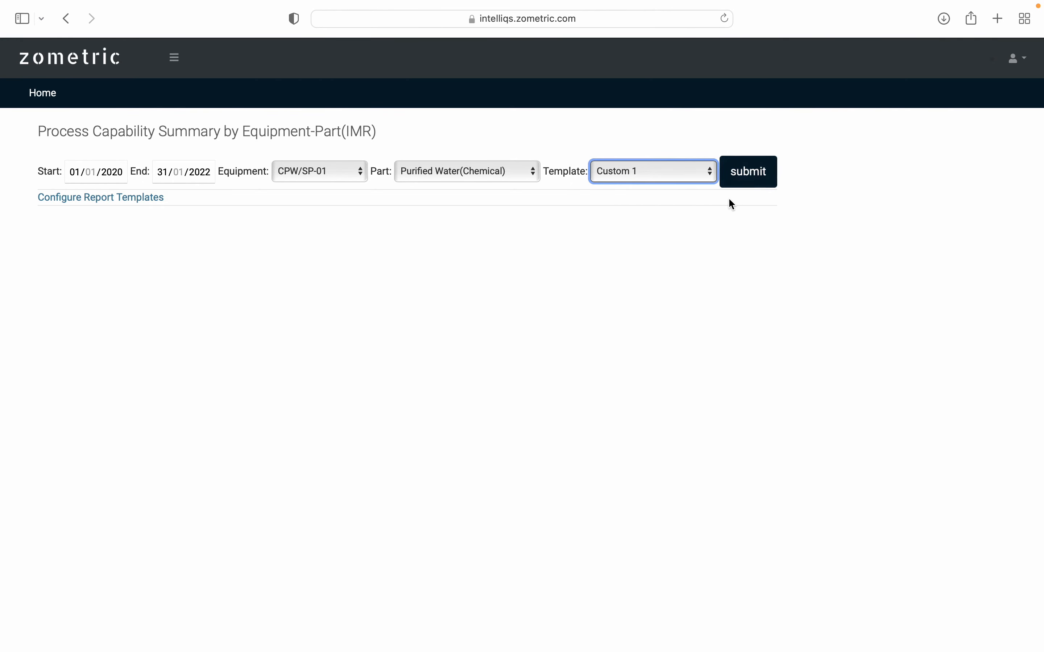
click(752, 170)
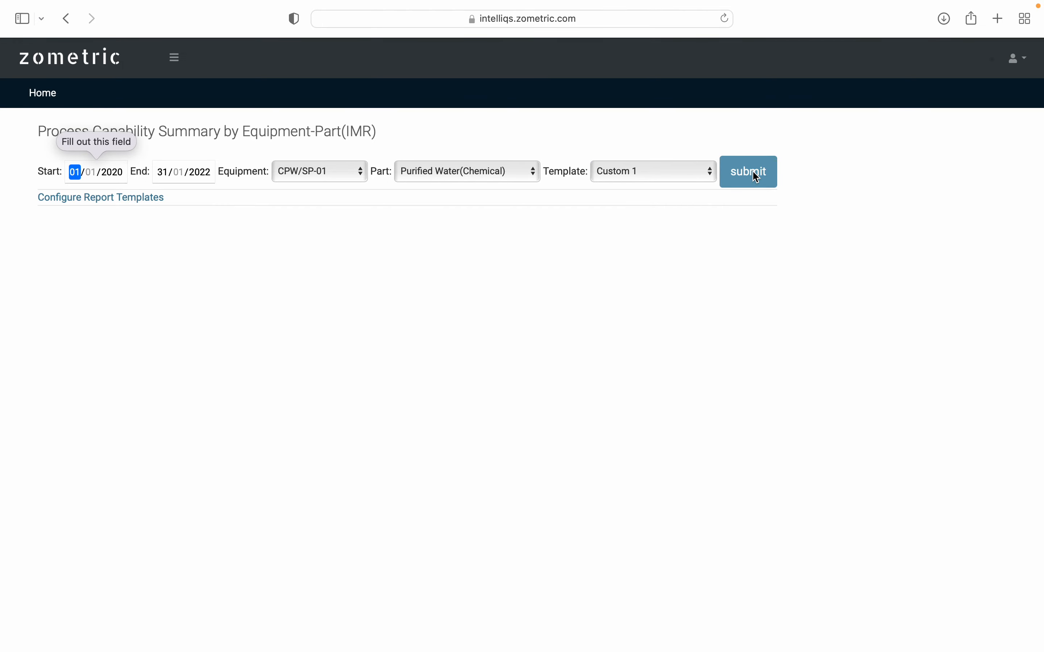
- Enter 01 as the month of the capability summary's start date
click(90, 175)
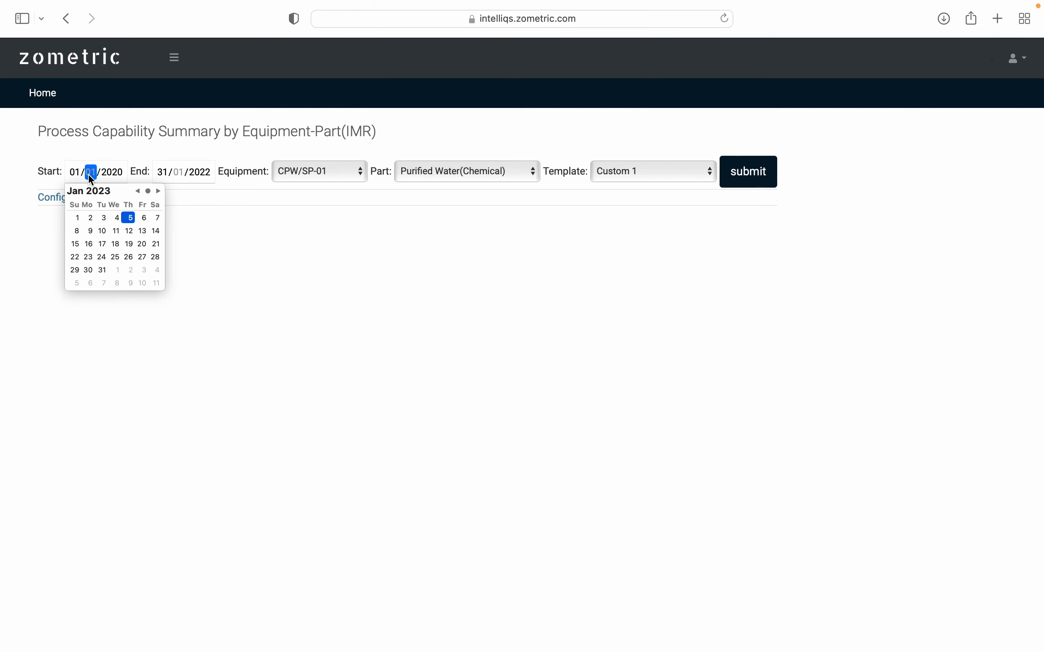
text(1)
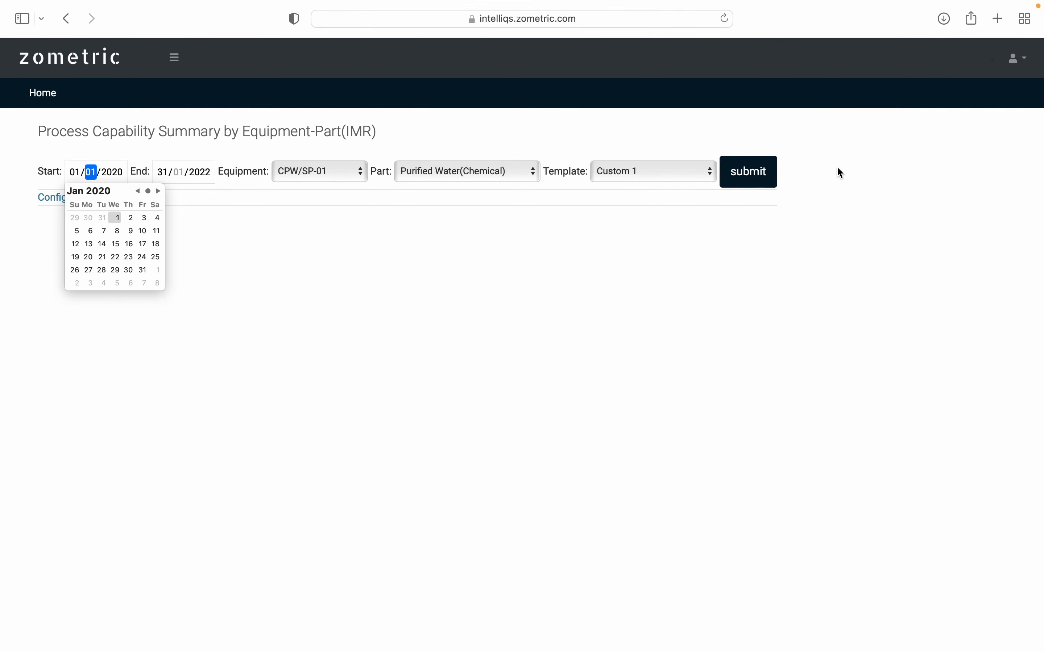